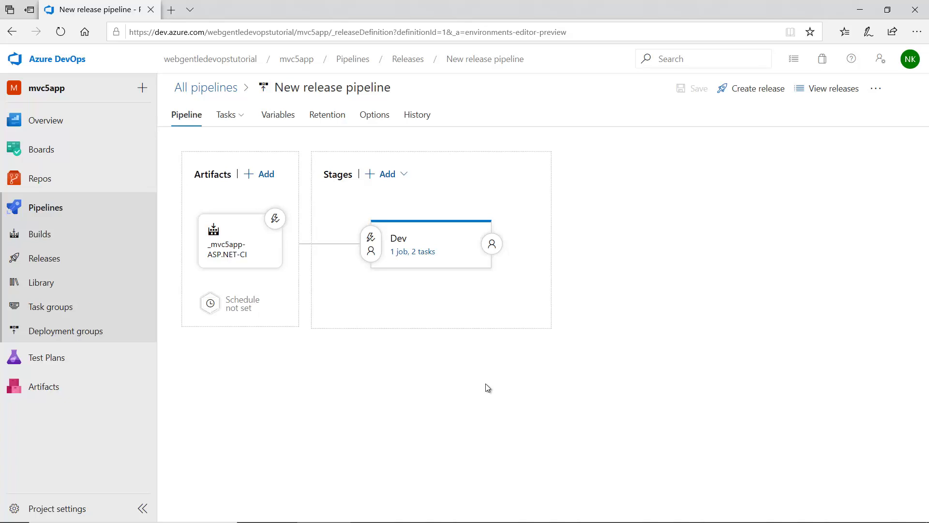
- Clone the Dev stage of the release pipeline
mouse_move(400, 250)
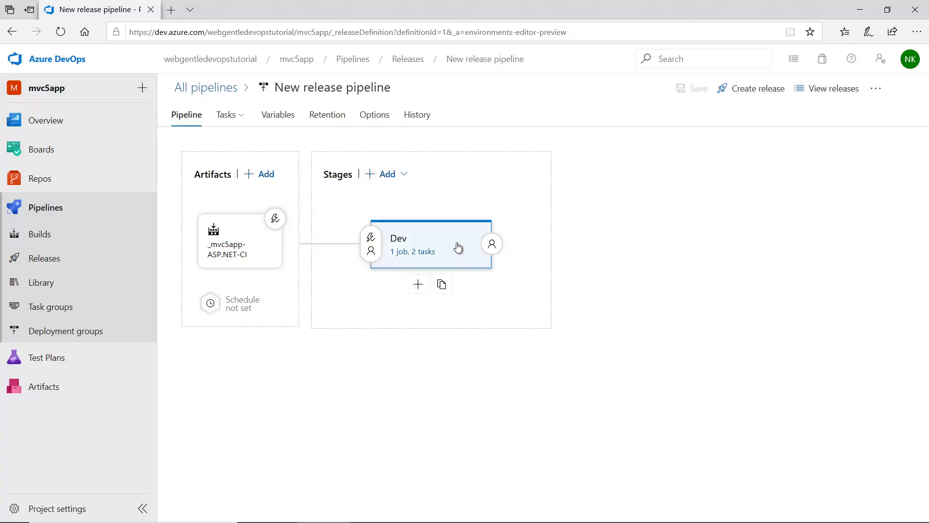
left_click(458, 247)
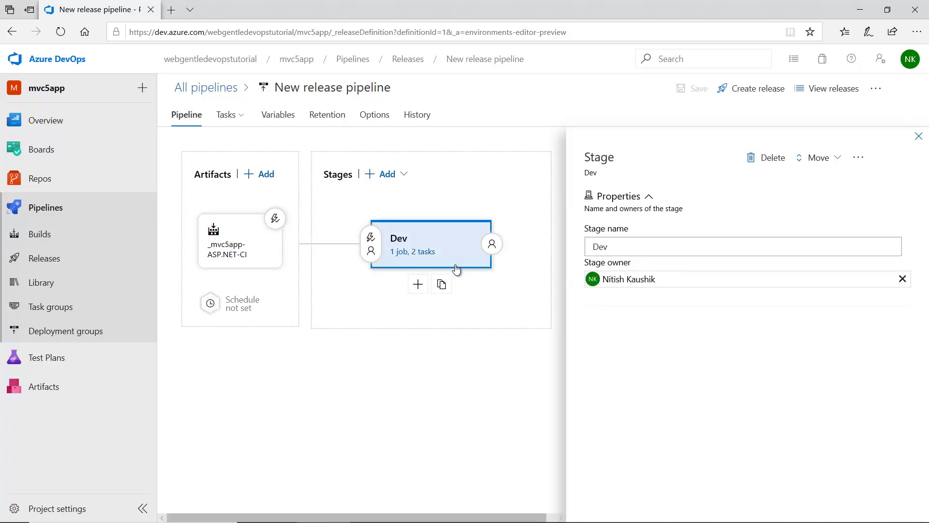
left_click(402, 176)
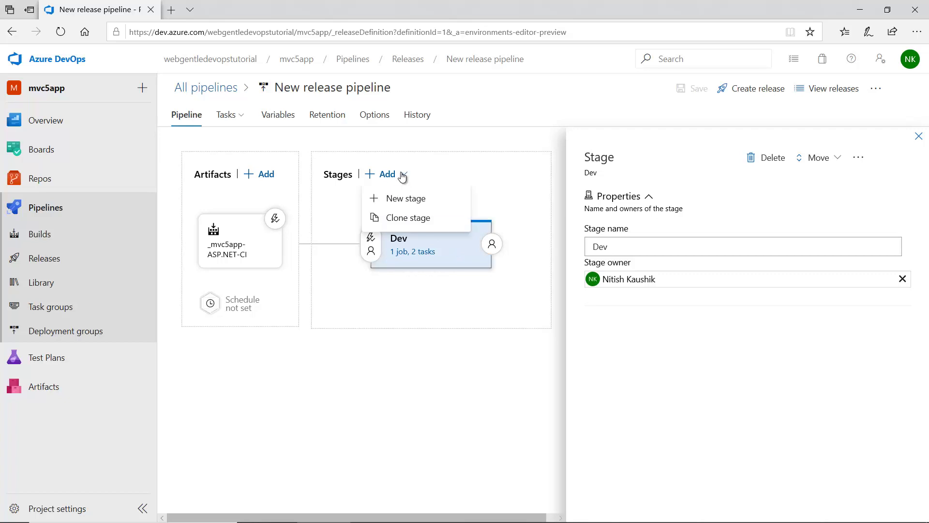
left_click(409, 218)
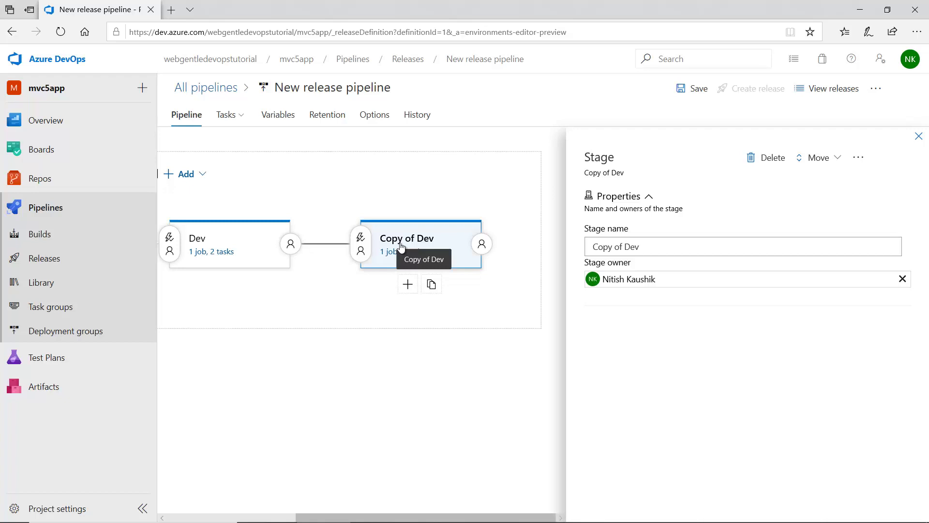
- Rename the cloned stage as QA and close its properties
left_click(630, 245)
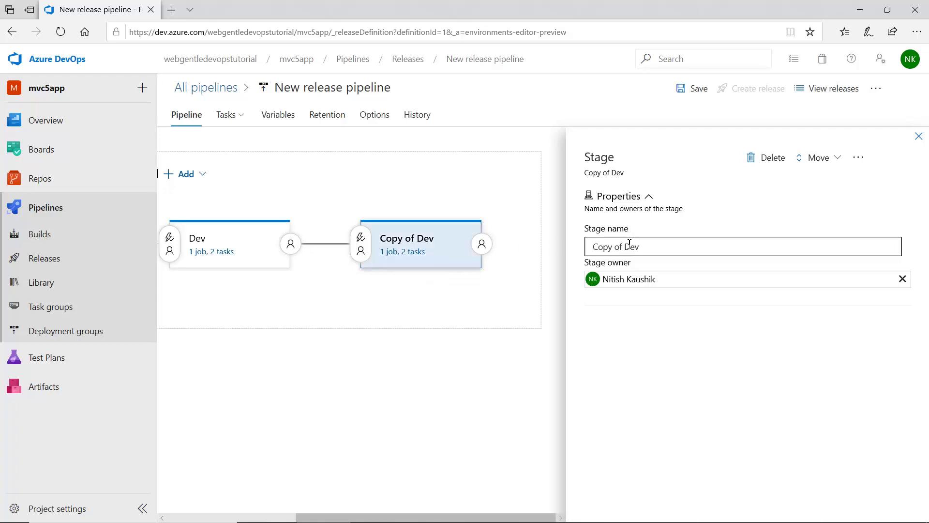
left_click(649, 251)
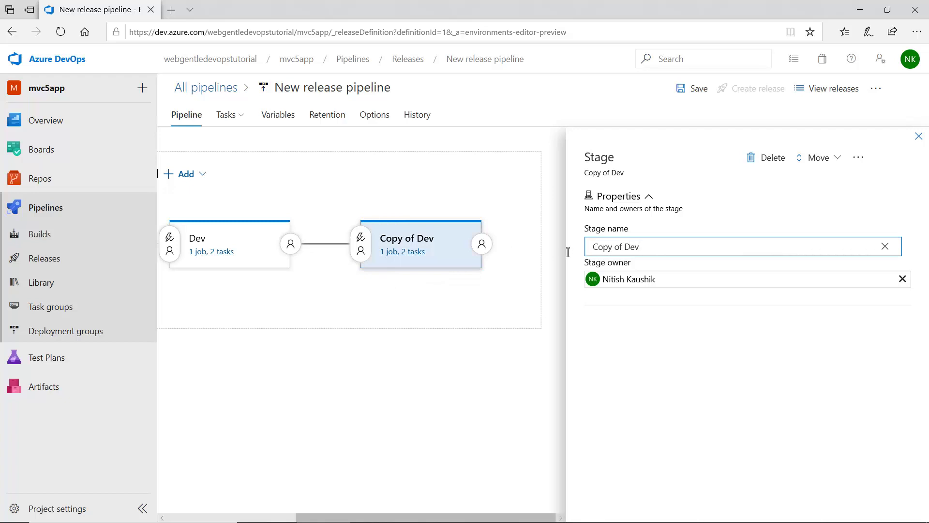
key("BackSpace")
key("BackSpace")
key("BackSpace")
key("BackSpace")
key("BackSpace")
key("BackSpace")
key("BackSpace")
key("BackSpace")
key("BackSpace")
key("BackSpace")
key("BackSpace")
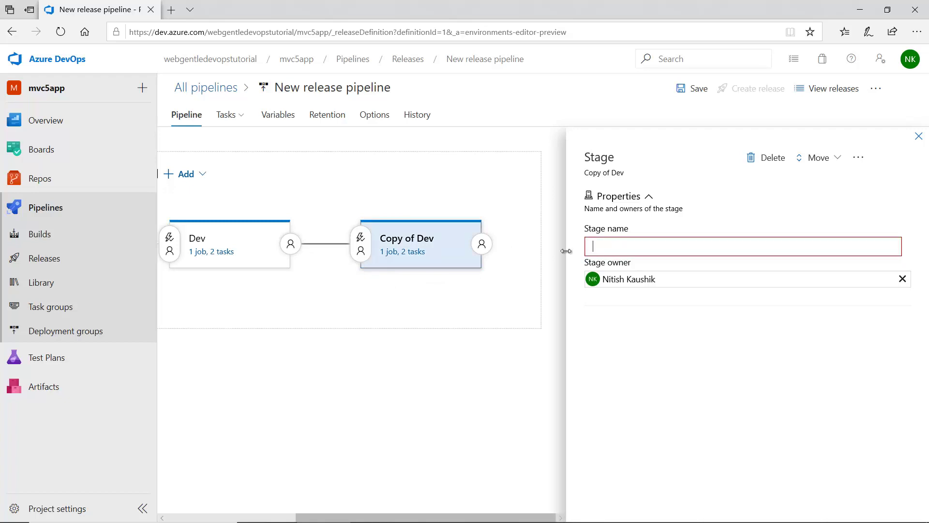
type("QA")
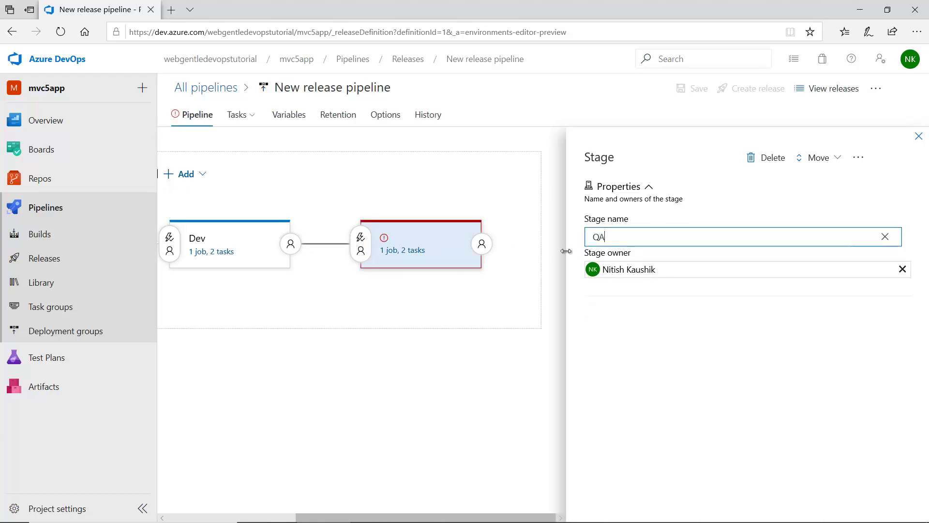
left_click(918, 136)
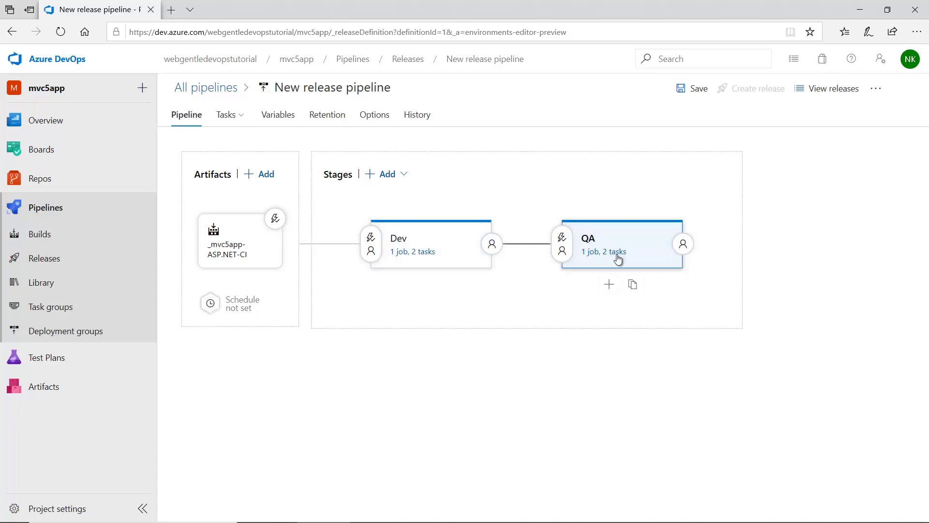
- Delete the QA stage from the release pipeline and confirm the deletion
left_click(647, 247)
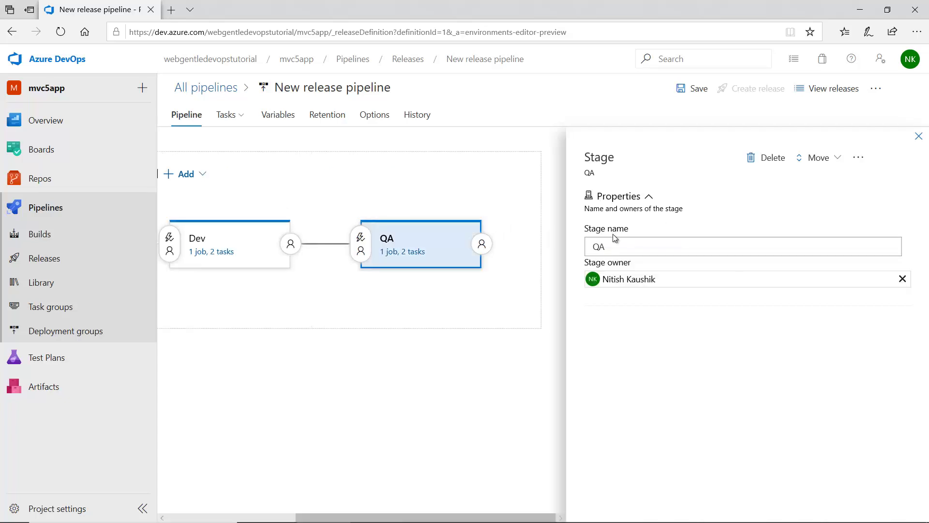
left_click(766, 157)
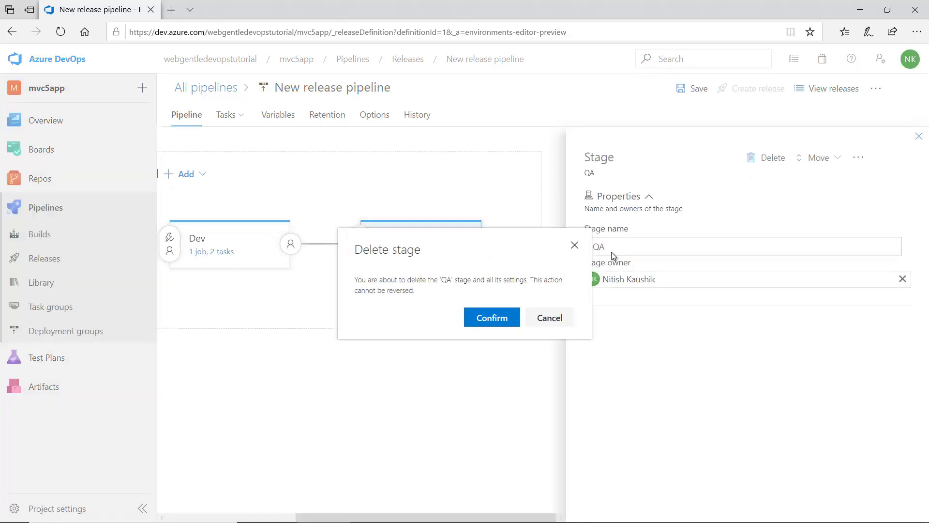
left_click(490, 315)
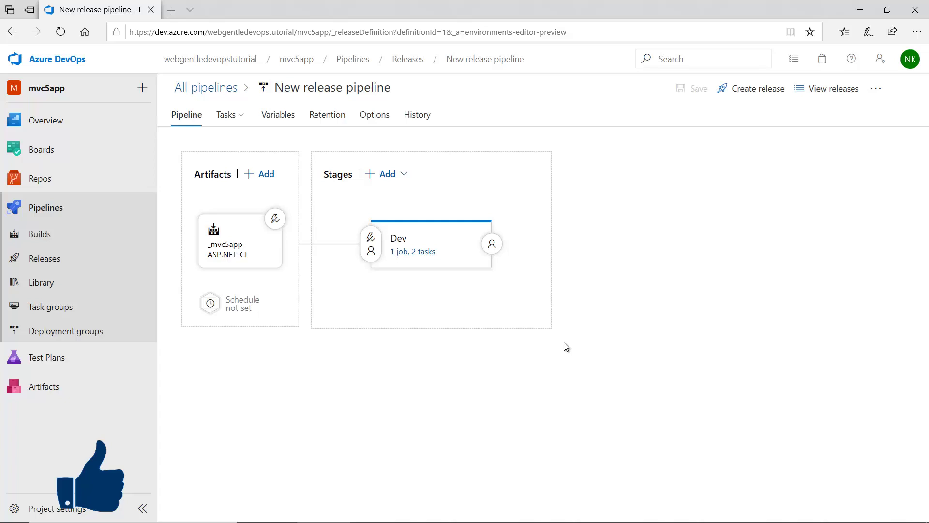
left_click(404, 175)
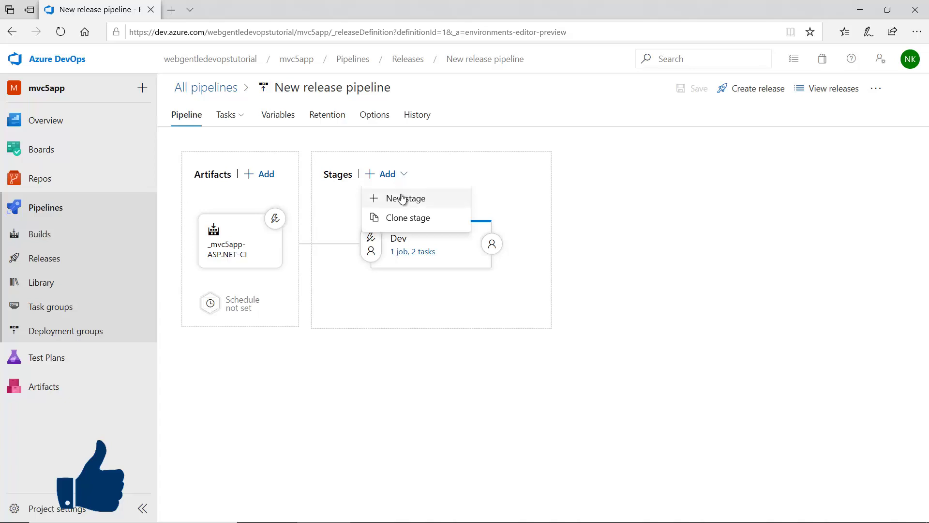
left_click(402, 199)
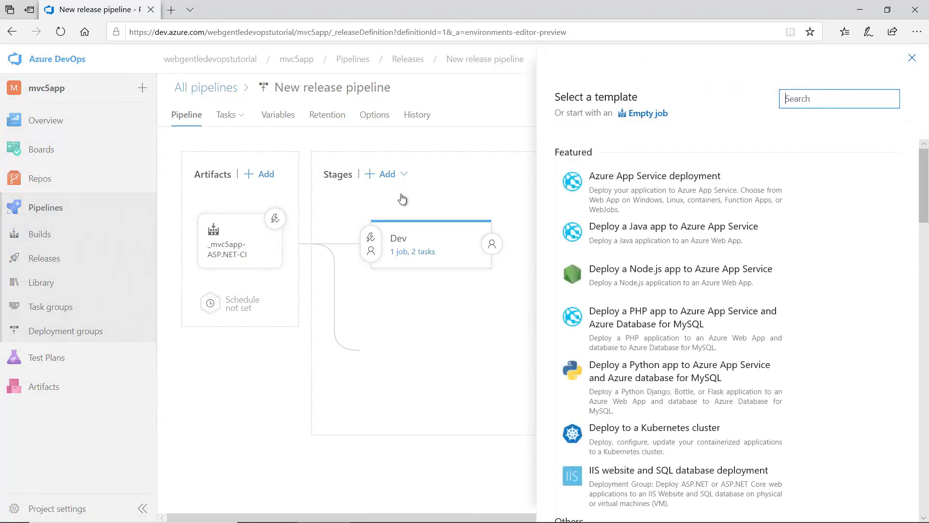
mouse_move(603, 193)
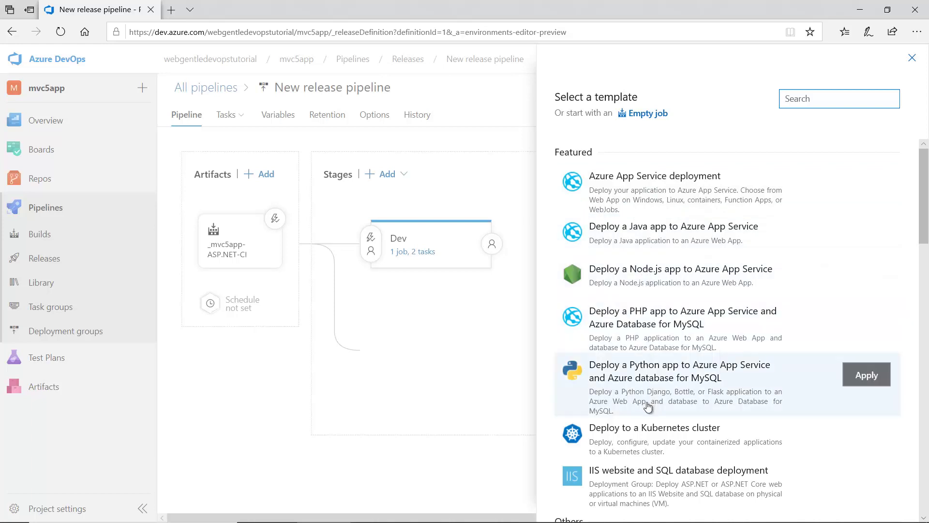
scroll(649, 433, "down", 3)
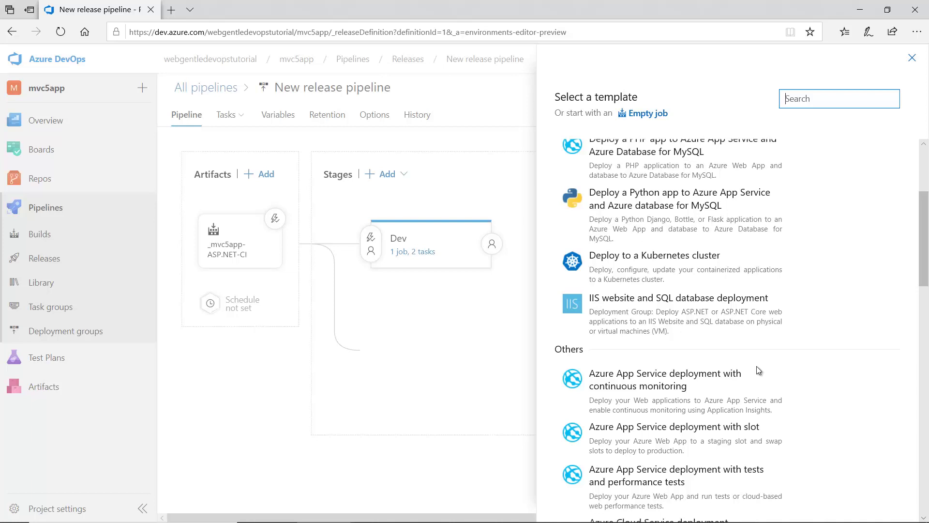
key("Escape")
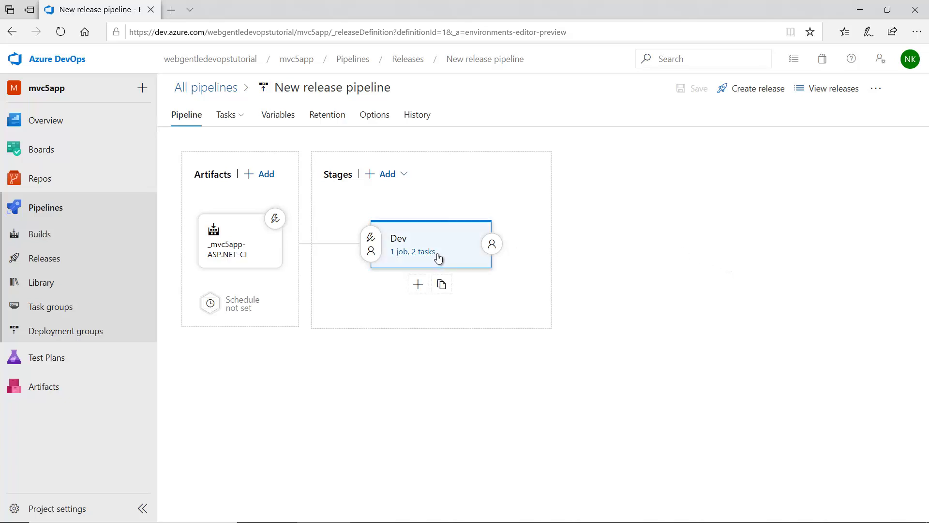
left_click(404, 175)
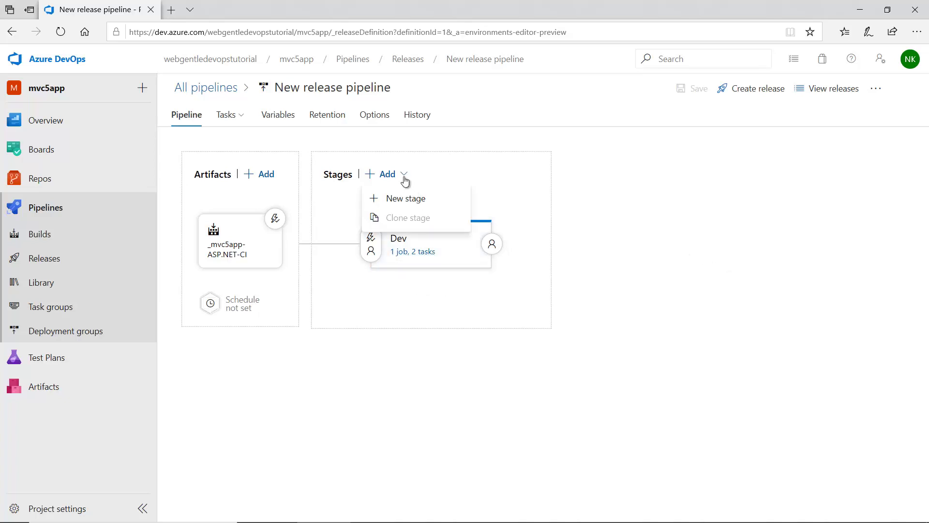
left_click(641, 241)
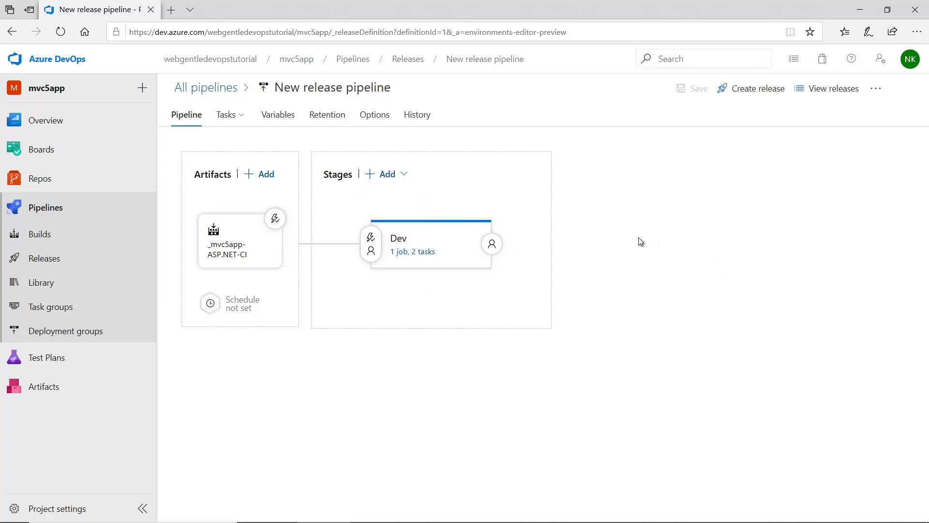
- Clone the Dev stage of the release pipeline and name the copy QA
left_click(442, 251)
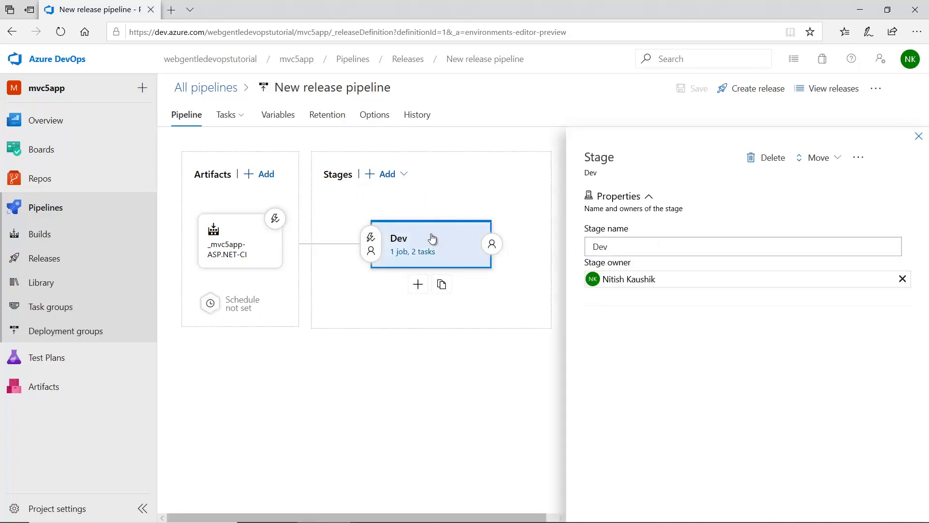
left_click(396, 176)
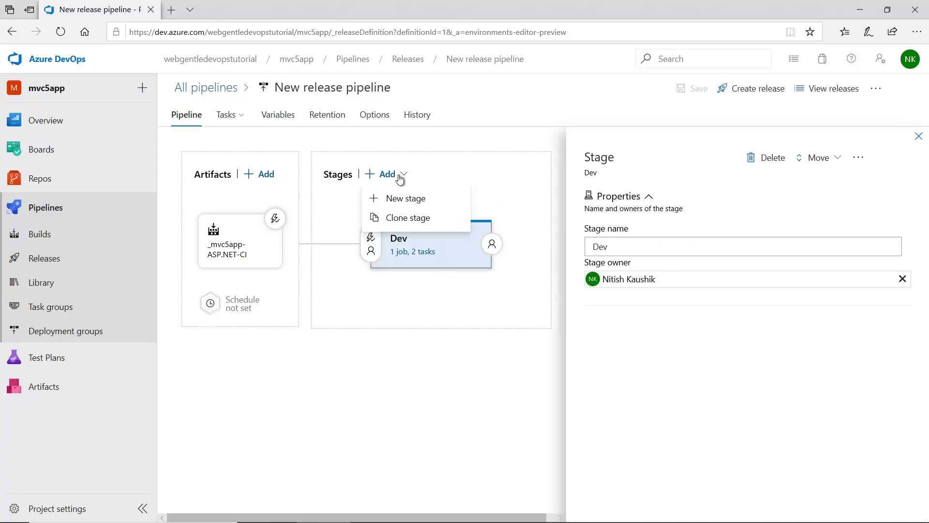
left_click(399, 219)
triple_click(625, 242)
type("QA")
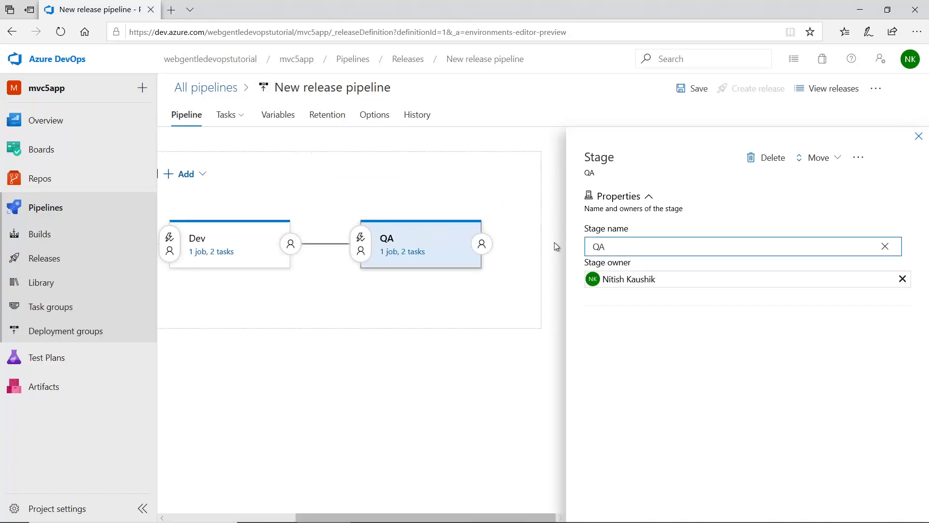
left_click(919, 136)
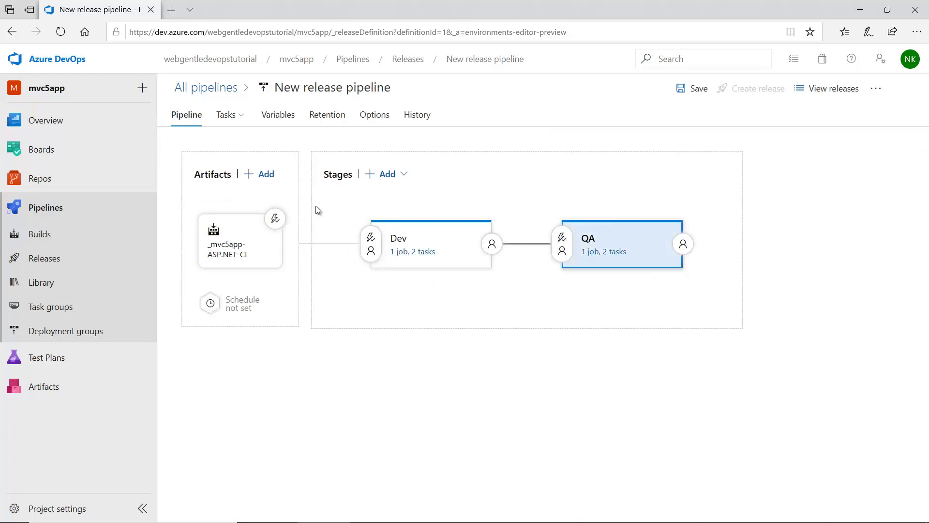
- In the QA stage's deployment process, set the website name to MVC5AppQA
left_click(244, 121)
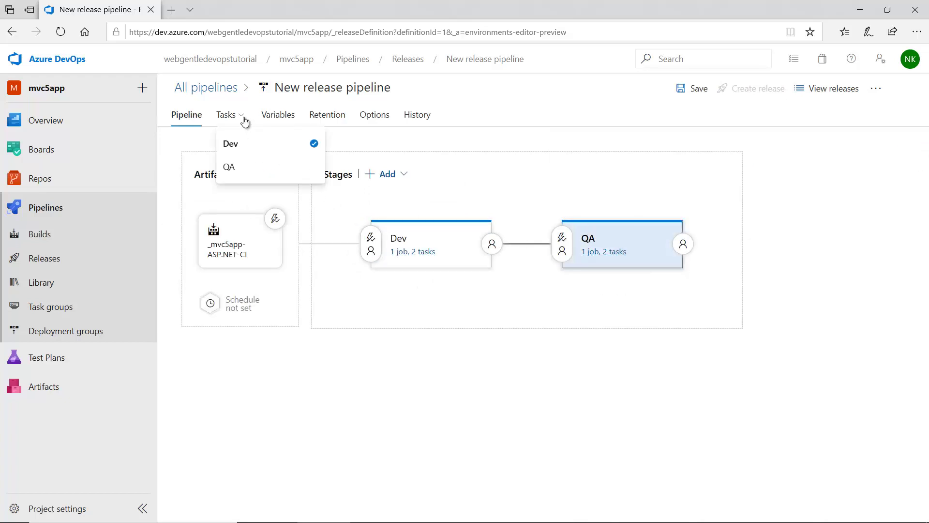
left_click(244, 170)
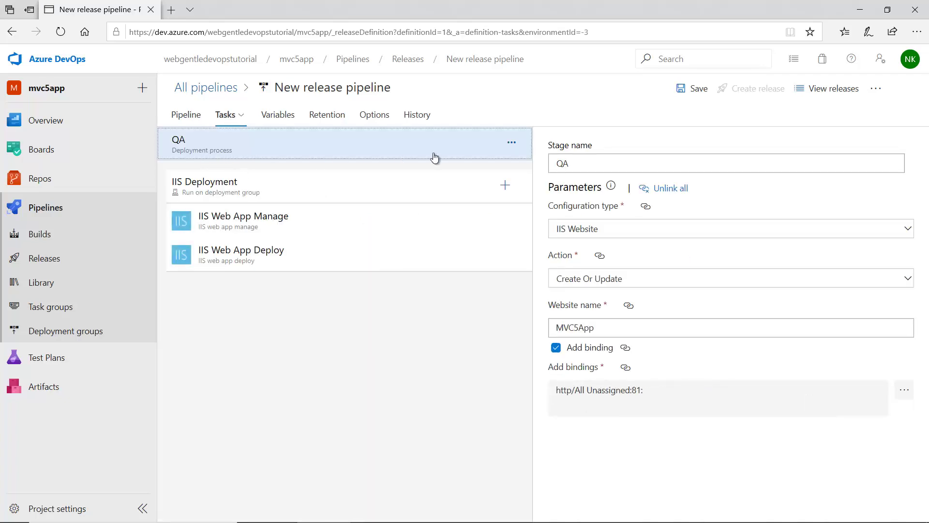
left_click(561, 163)
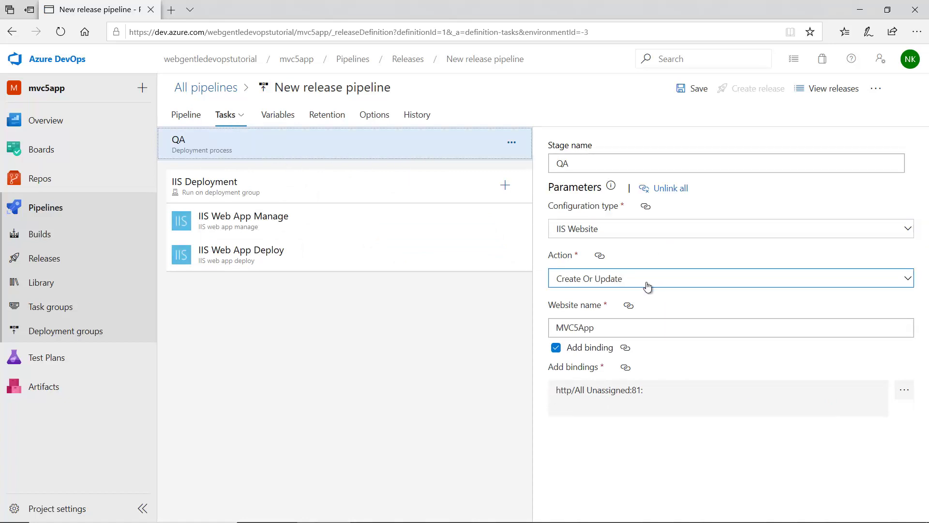
left_click(602, 332)
type("QA")
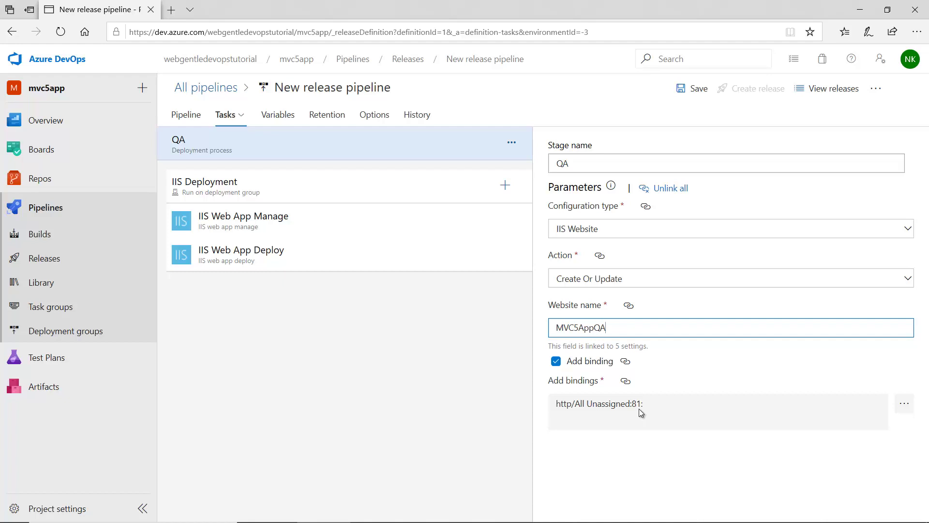
- Change the port of the QA stage's http website binding to 82
left_click(881, 407)
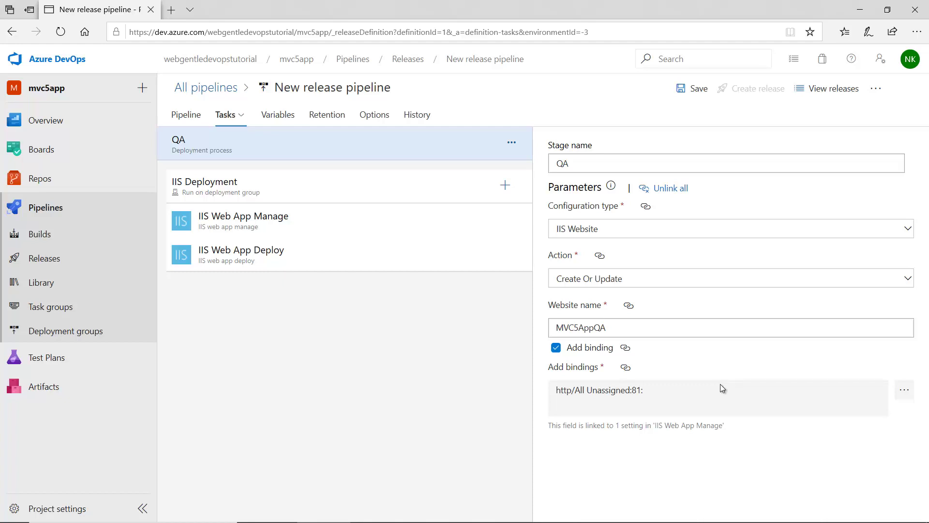
left_click(908, 392)
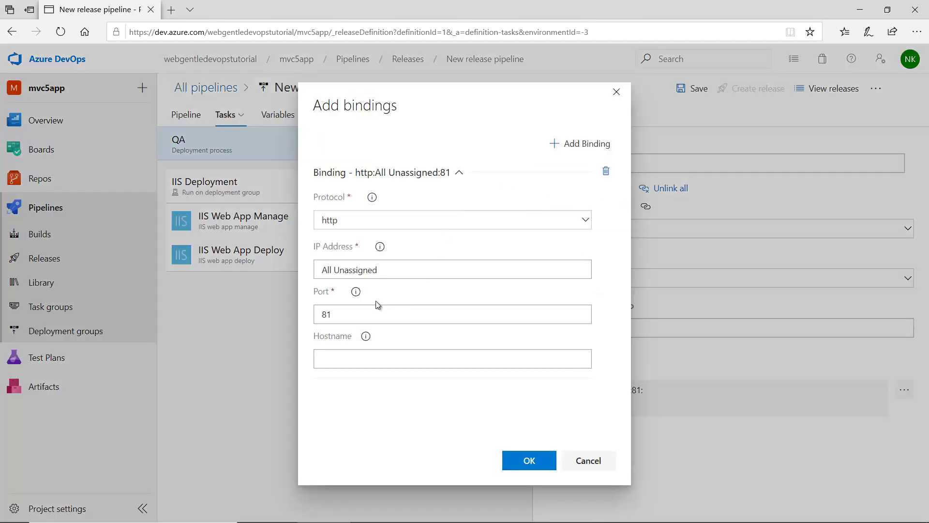
left_click(363, 312)
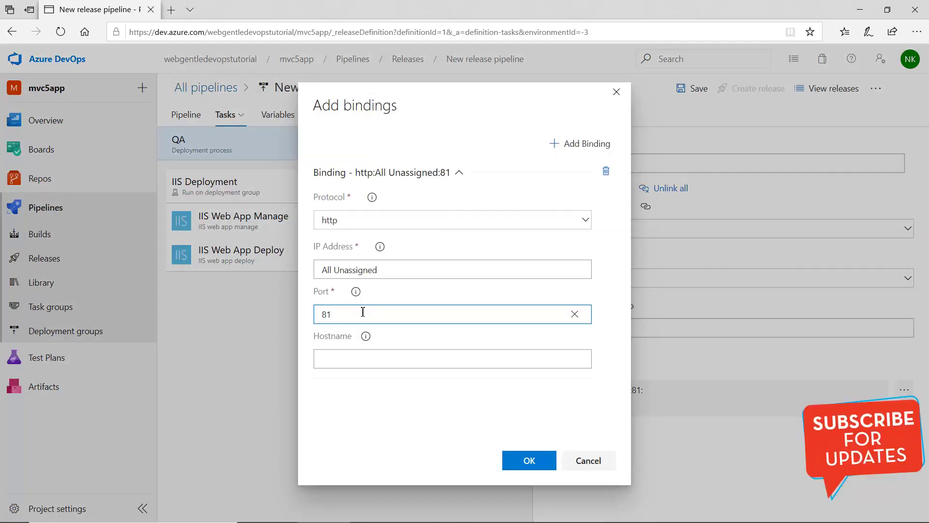
key("BackSpace")
type("2")
left_click(530, 460)
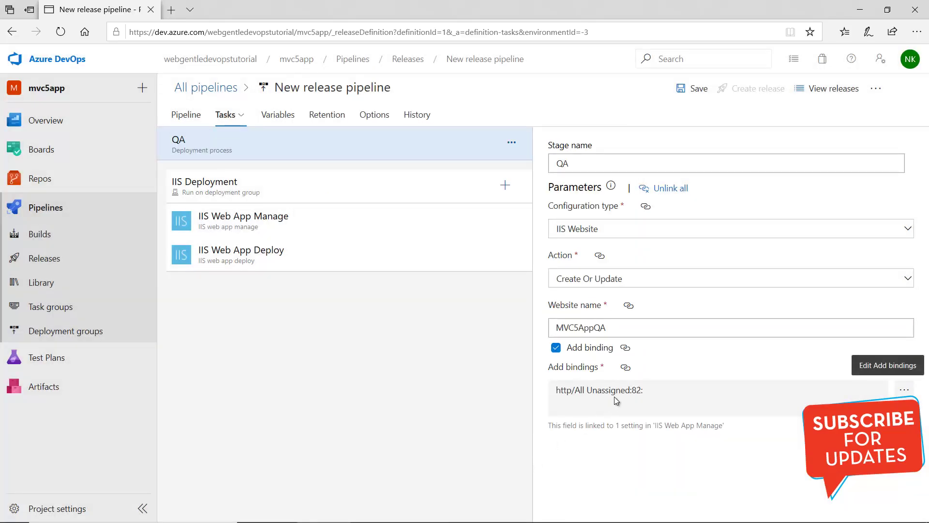
- Review the QA stage's IIS Deployment job settings, including deployment group, timeouts, artifact download and additional options
left_click(232, 191)
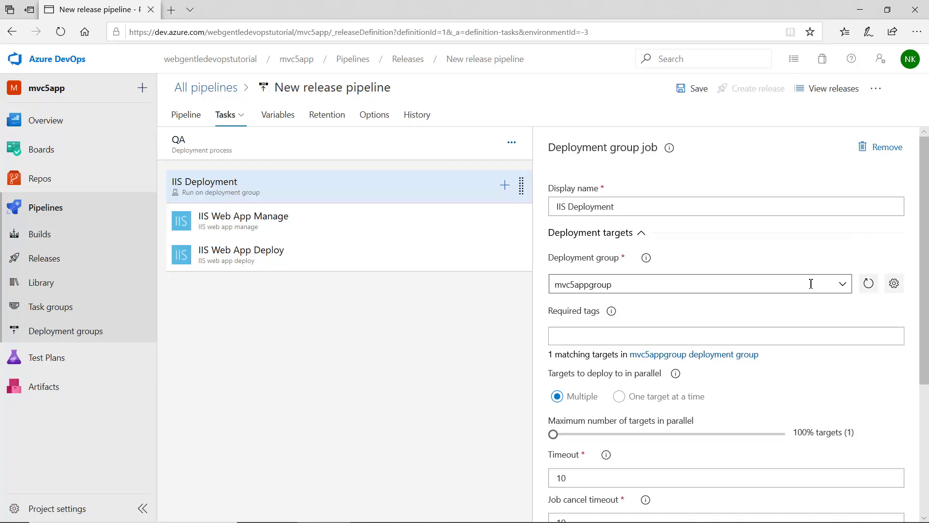
scroll(654, 379, "down", 3)
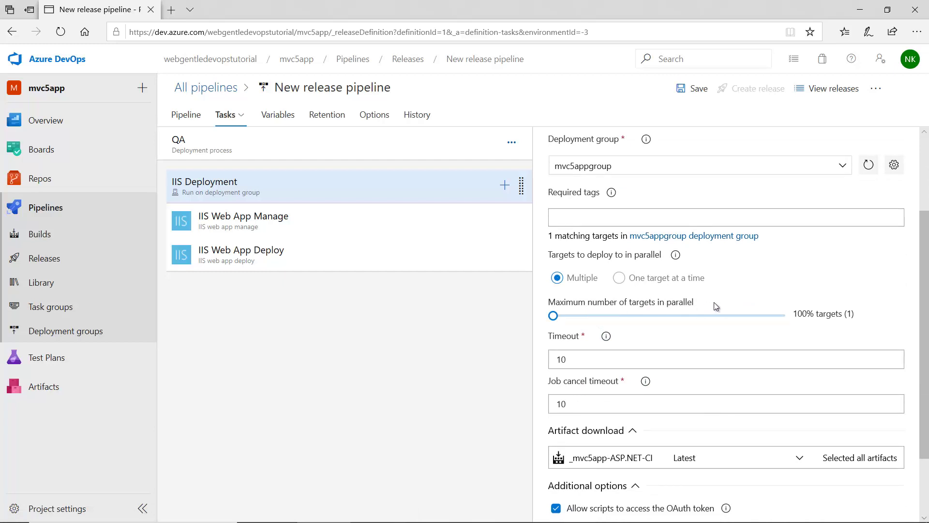
scroll(620, 340, "down", 2)
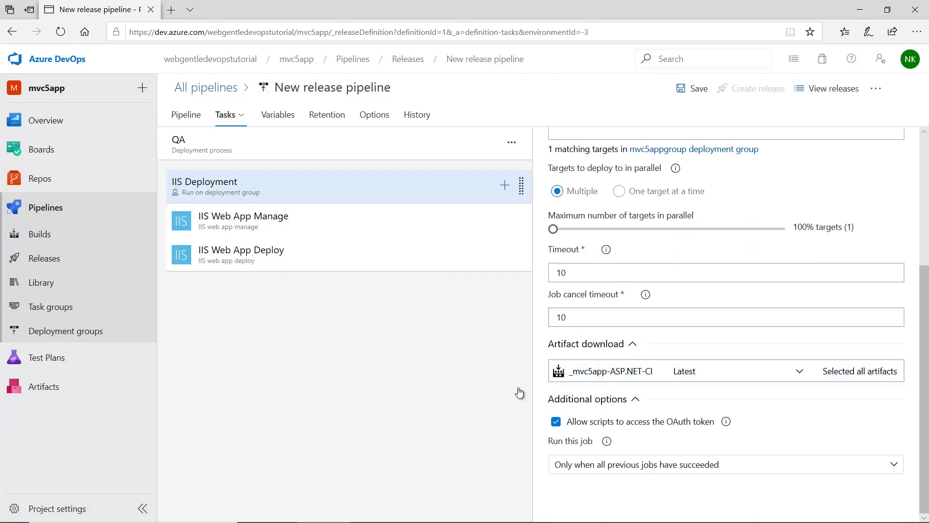
- Set the physical path of the QA stage's IIS Web App Manage task to %SystemDrive%\inetpub\wwwroot\QA
left_click(228, 226)
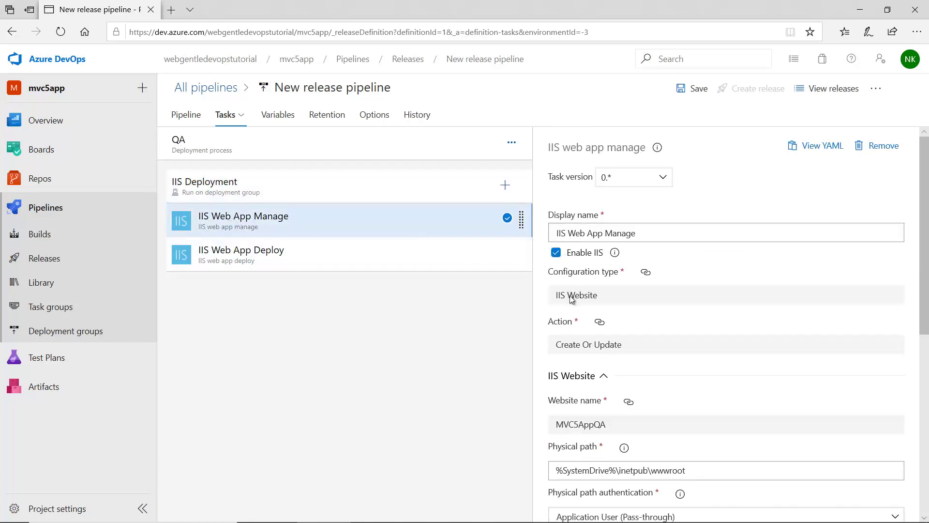
scroll(647, 386, "down", 1)
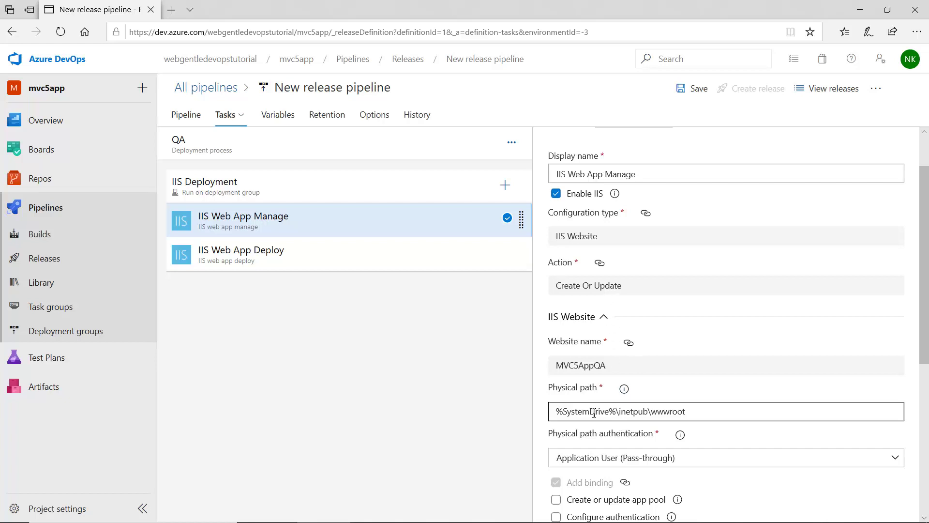
left_click(712, 411)
type("\\")
scroll(654, 297, "down", 2)
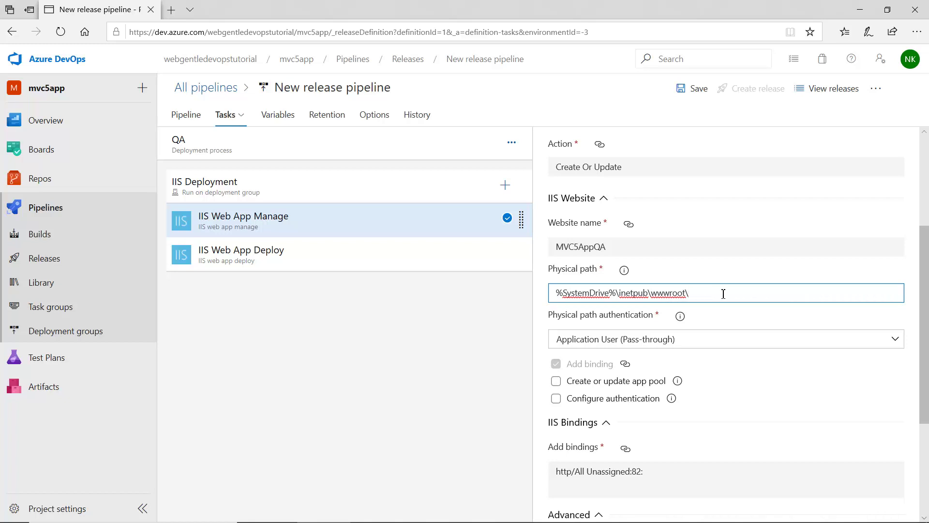
type("QA")
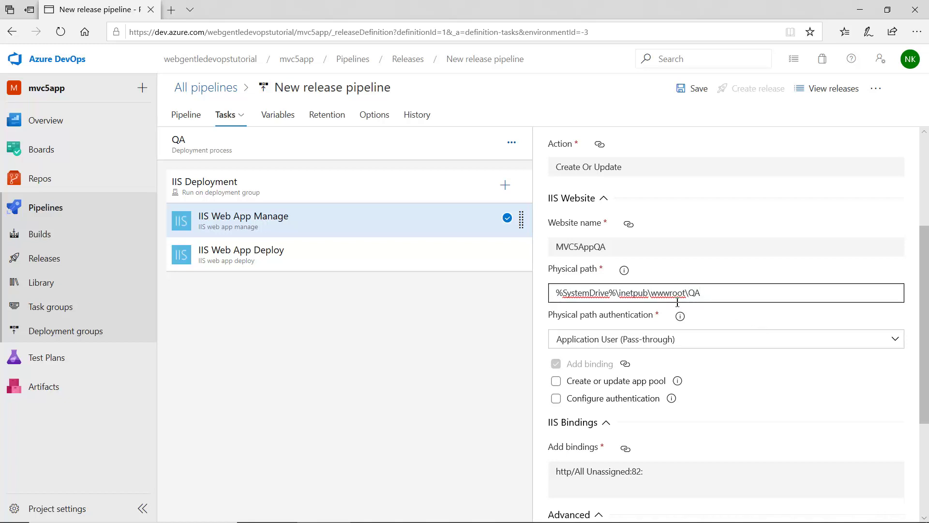
left_click(597, 344)
scroll(611, 357, "down", 1)
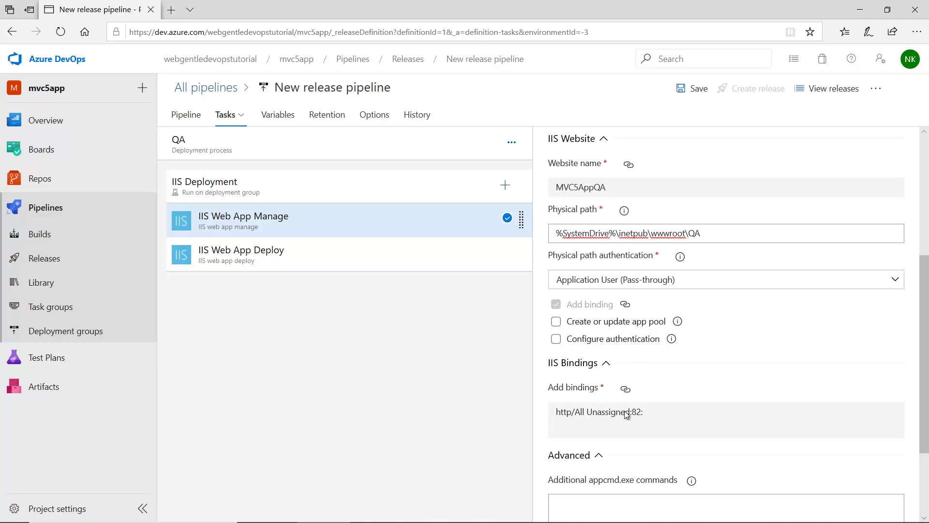
scroll(626, 411, "down", 3)
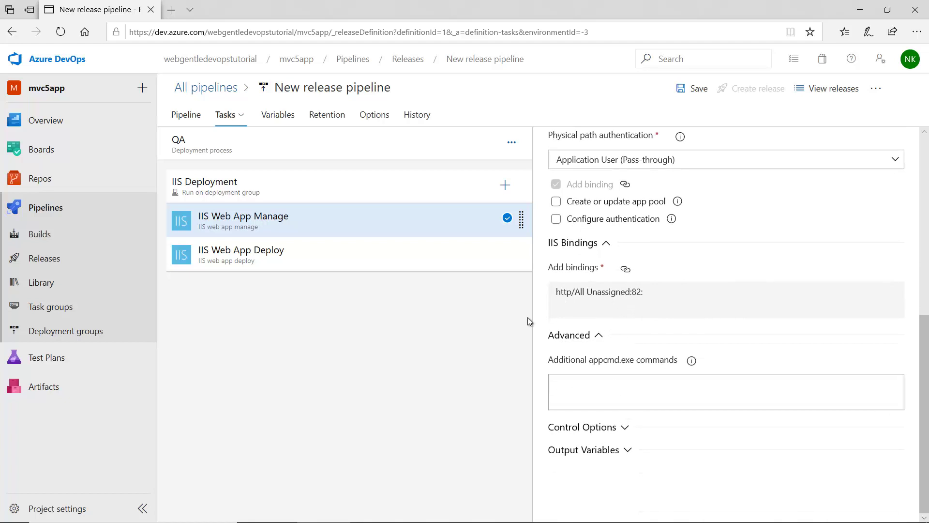
- Review the QA stage's IIS Web App Deploy task settings, including the package folder and advanced deployment options
left_click(241, 270)
scroll(605, 340, "down", 2)
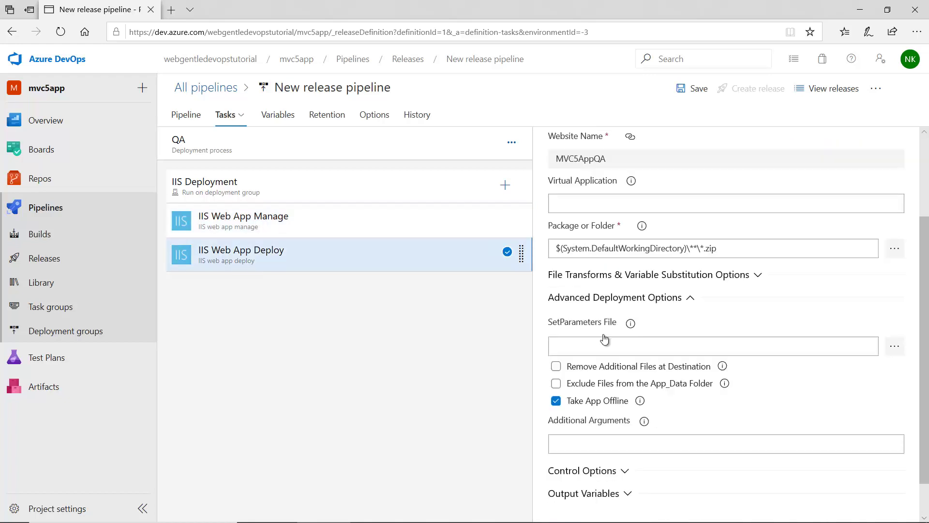
scroll(624, 303, "down", 1)
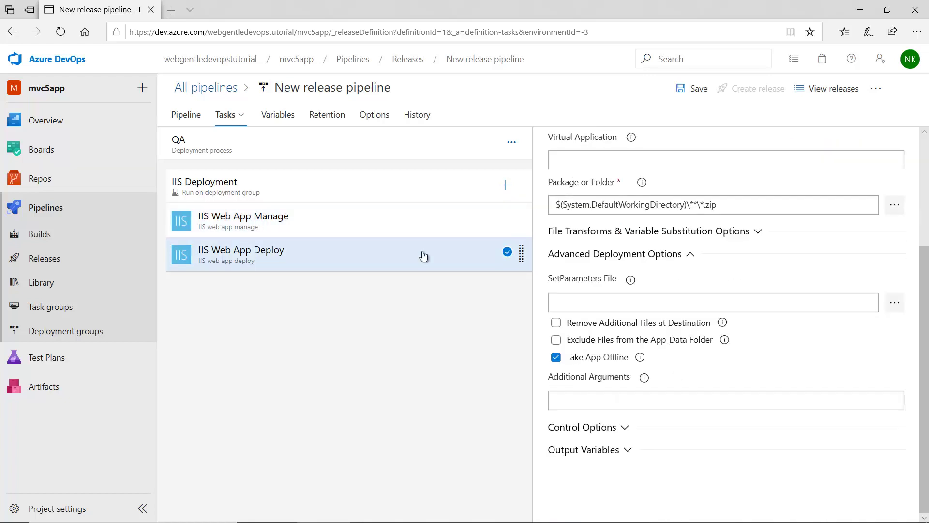
- Save the release pipeline with the comment "added new stage for qa"
left_click(691, 94)
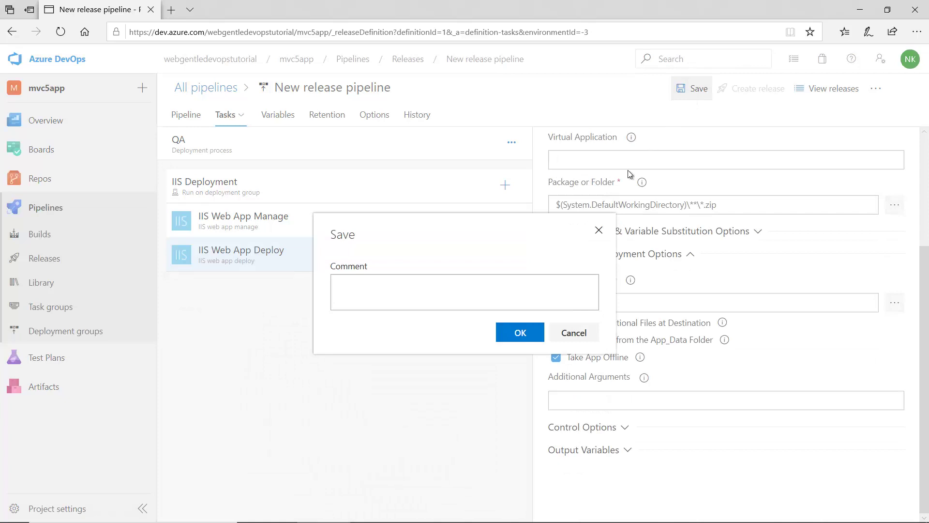
left_click(417, 299)
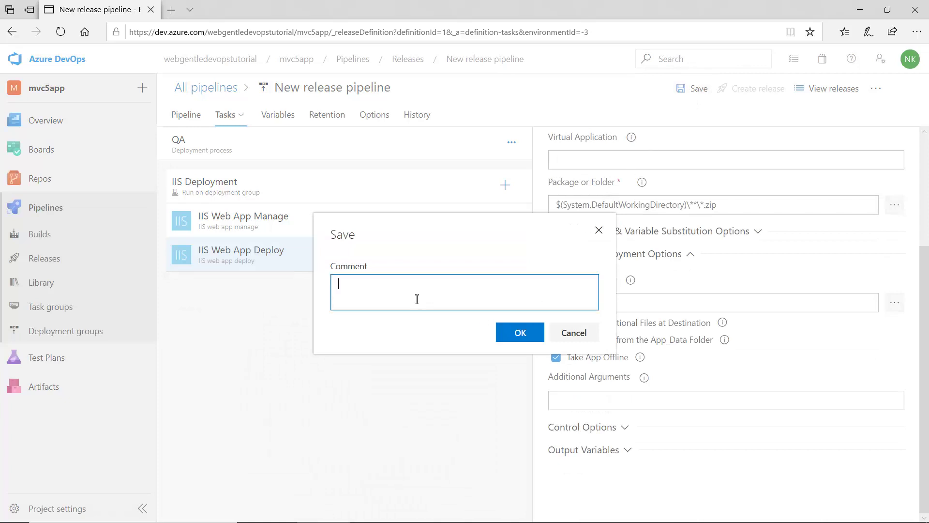
type("added new stage for qa")
left_click(509, 334)
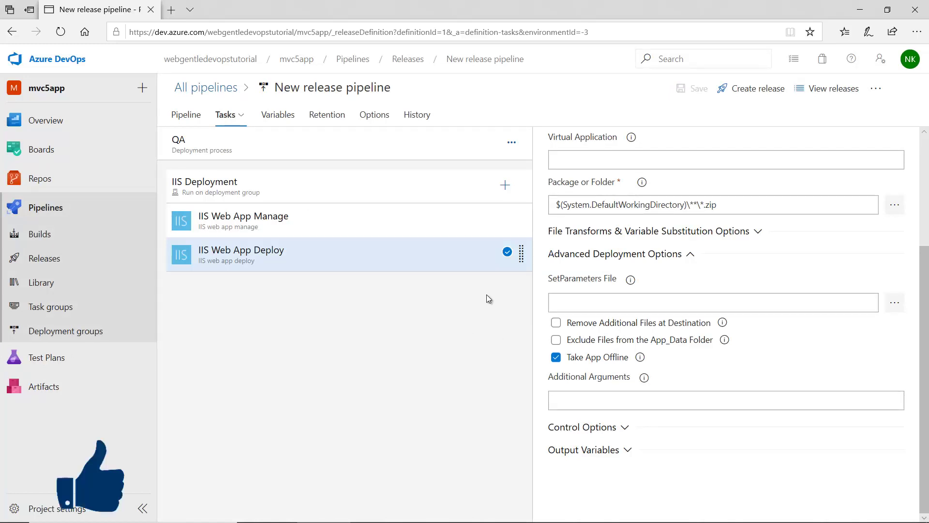
- Create a new release from artifact version 20200107.3, keeping the Dev and QA stage triggers automated
left_click(751, 94)
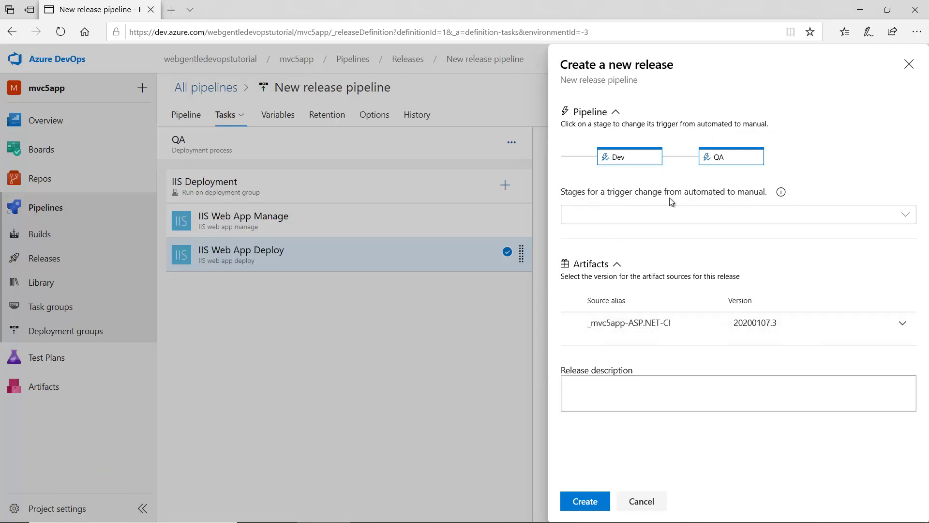
left_click(905, 214)
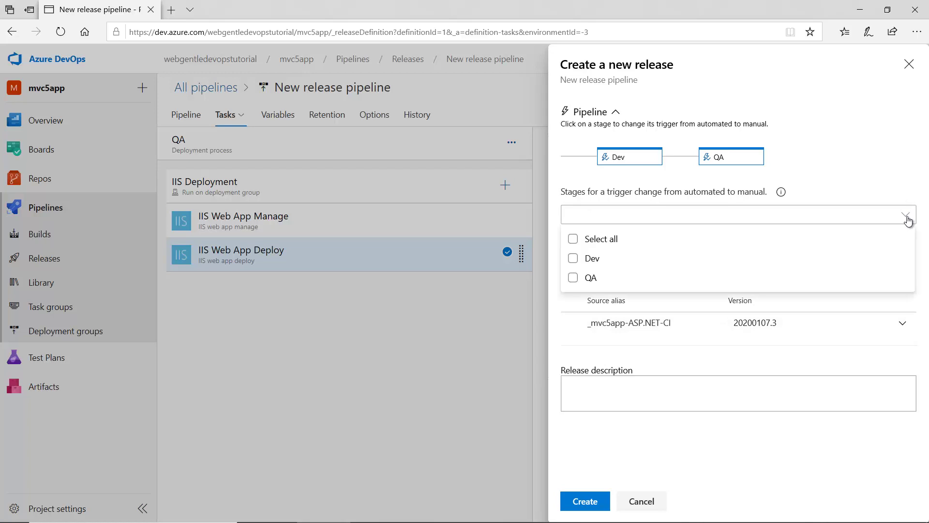
left_click(905, 214)
left_click(587, 500)
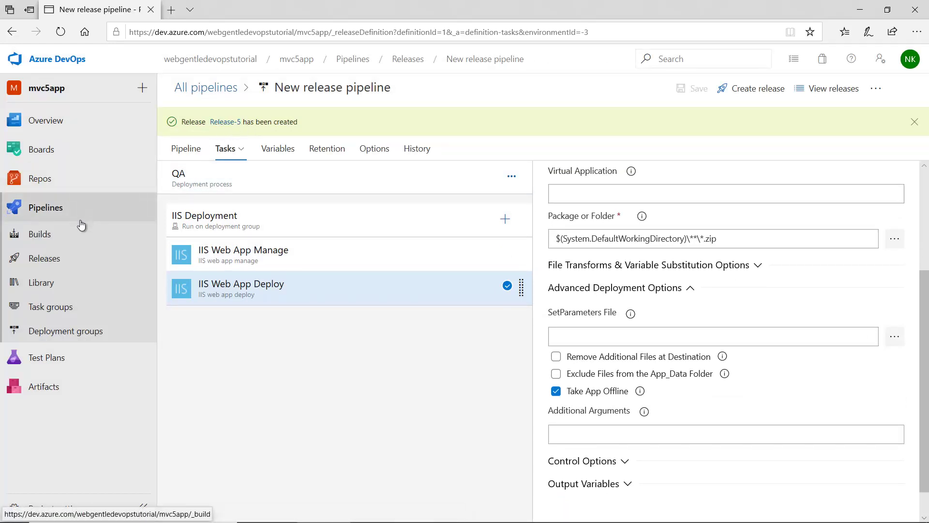
- Open Release-5 in the project's releases and monitor the deployment of its Dev and QA stages
left_click(59, 261)
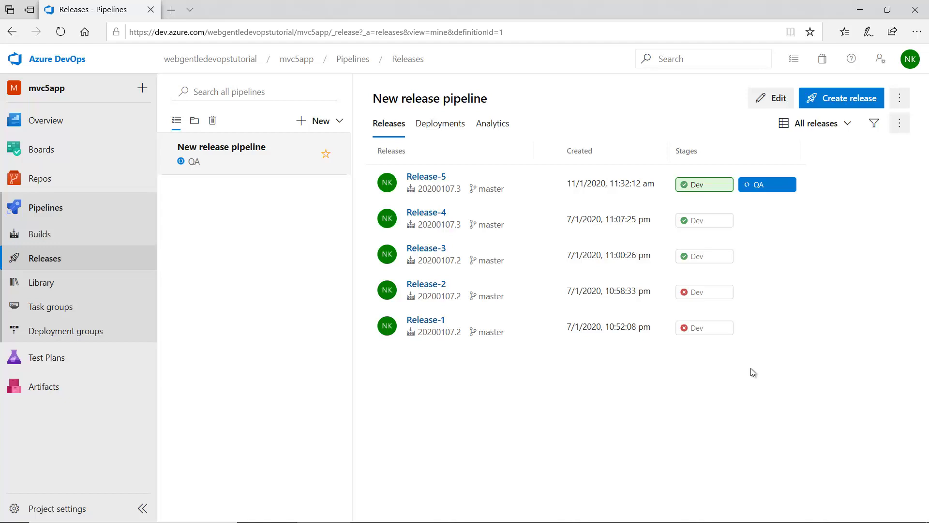
left_click(421, 177)
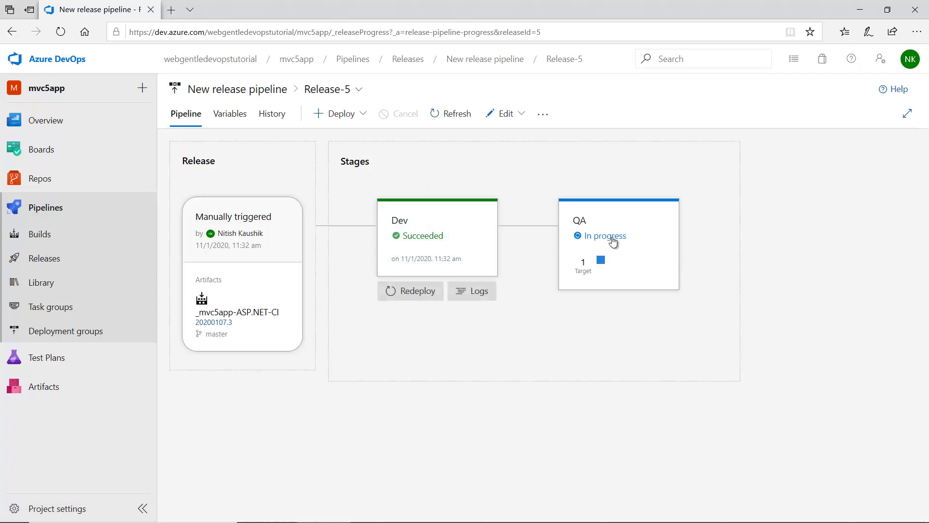
mouse_move(639, 224)
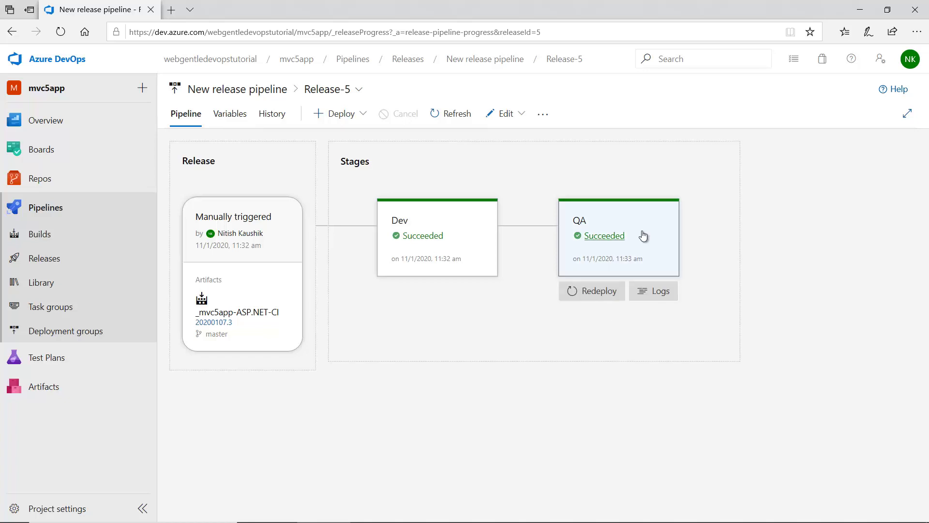
- Switch to IIS Manager on the remote server, refresh the Sites list and open the MVC5AppQA site
key("alt+Tab")
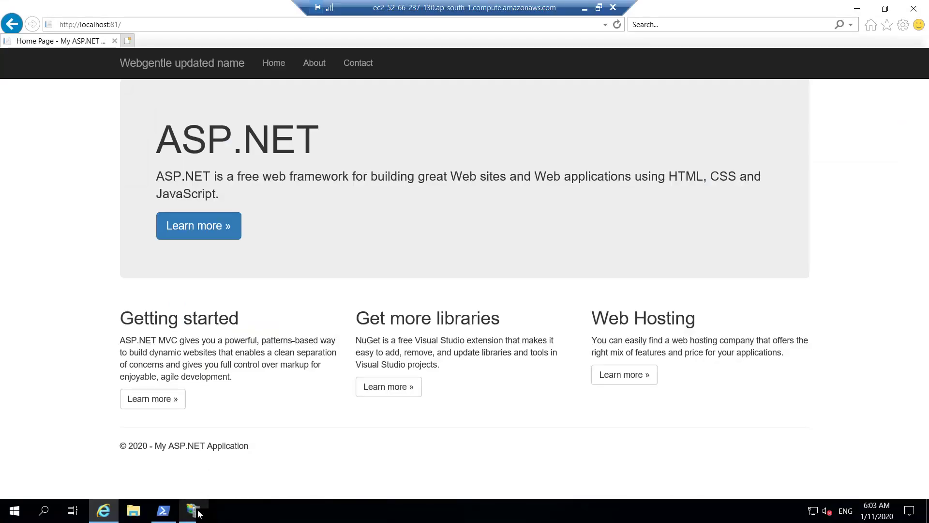
mouse_move(196, 512)
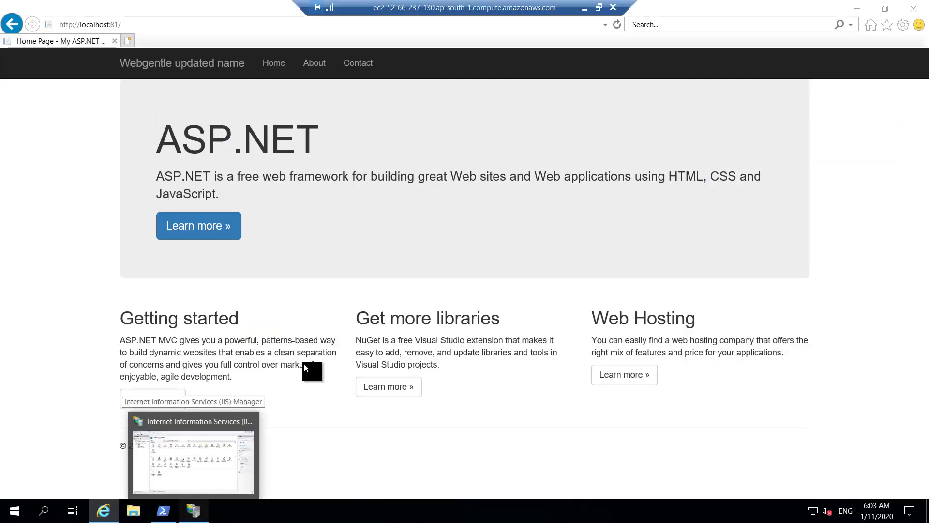
left_click(194, 455)
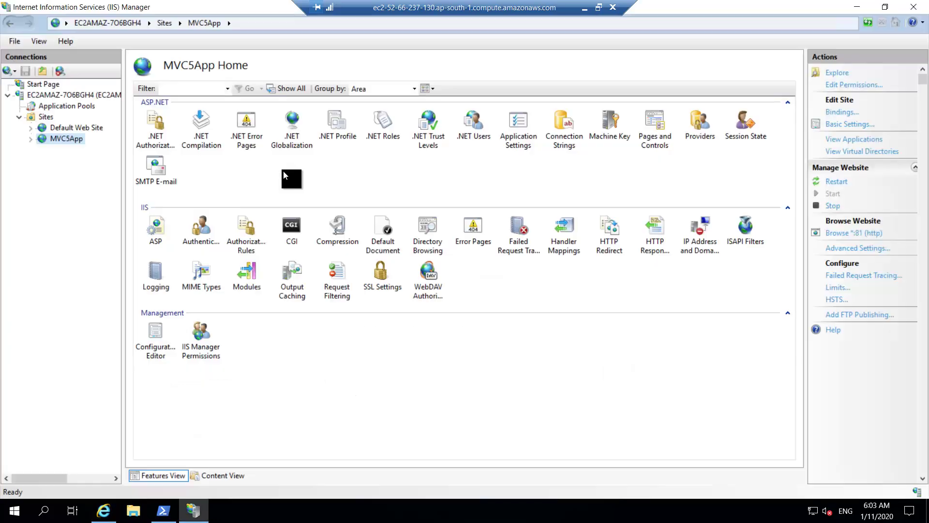
right_click(42, 120)
left_click(62, 140)
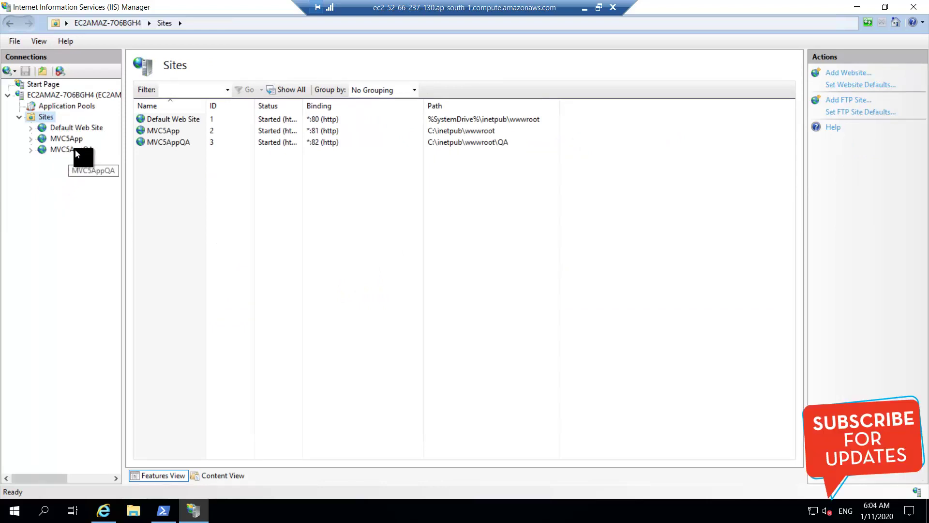
left_click(74, 149)
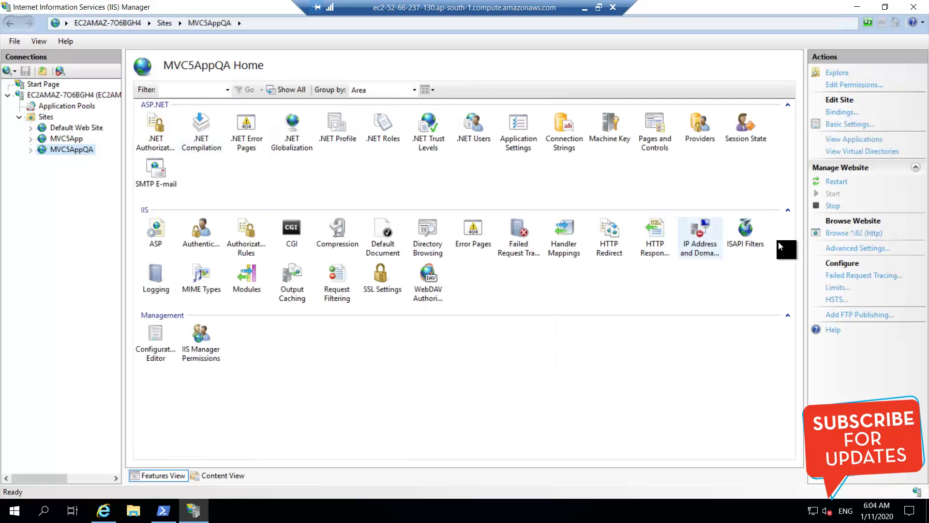
- Browse the MVC5AppQA site on port 82 and compare it with the MVC5App page on port 81
left_click(845, 234)
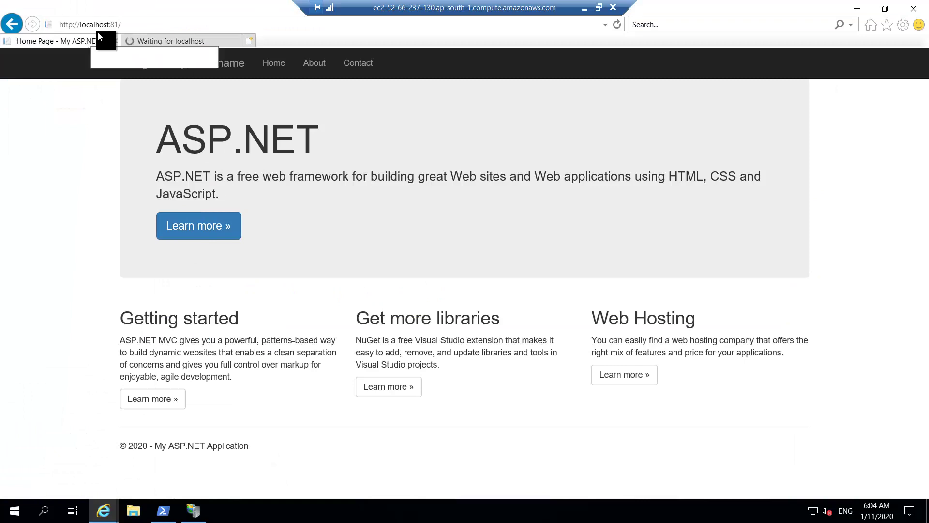
left_click(166, 40)
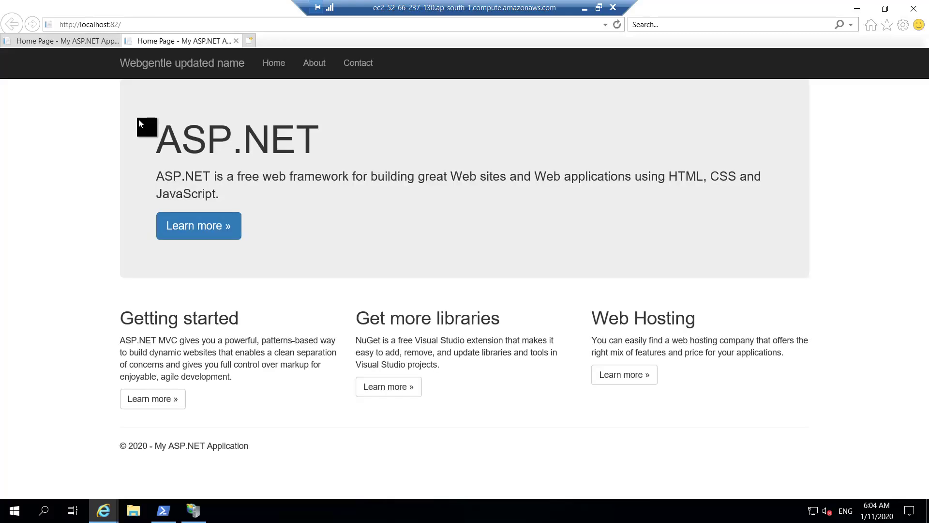
left_click(54, 42)
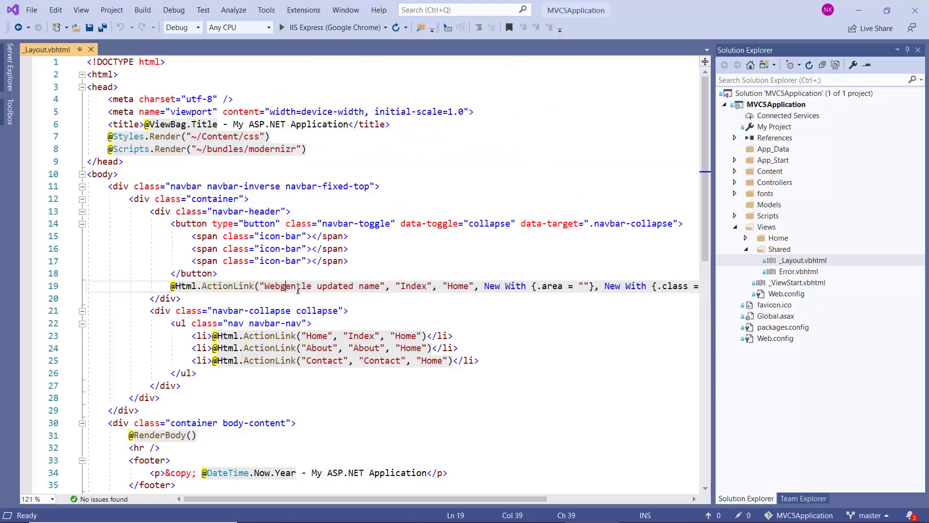
- In Visual Studio, change the navbar brand link text in _Layout.vbhtml to "Webgentle updated name for qa" and save the file
left_click(381, 287)
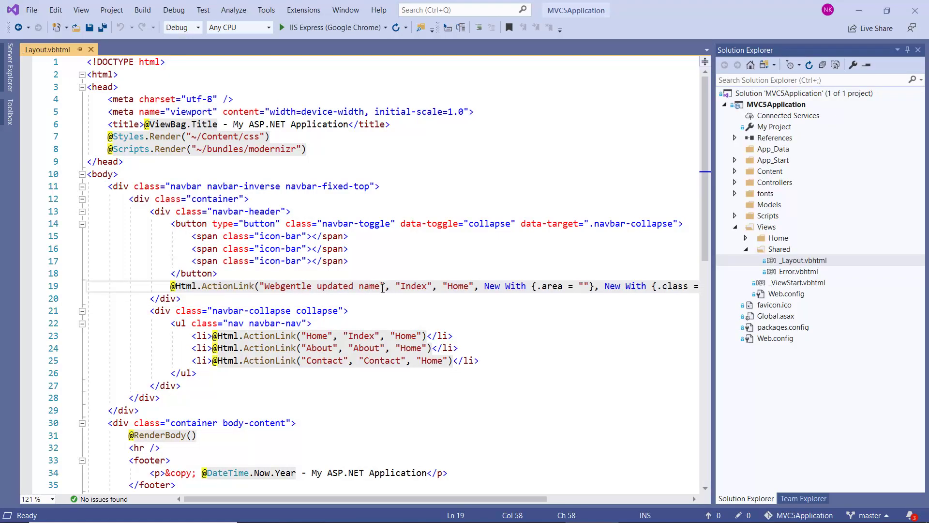
type("for qa")
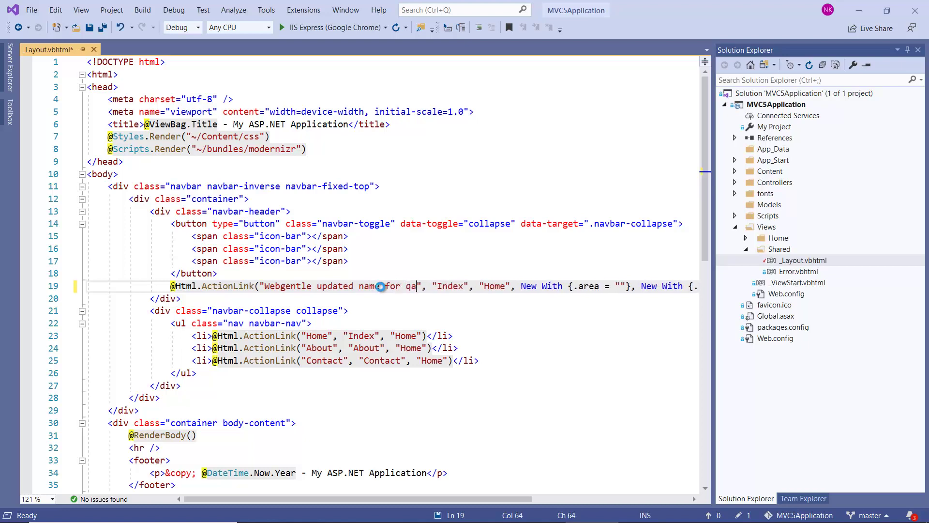
key("ctrl+s")
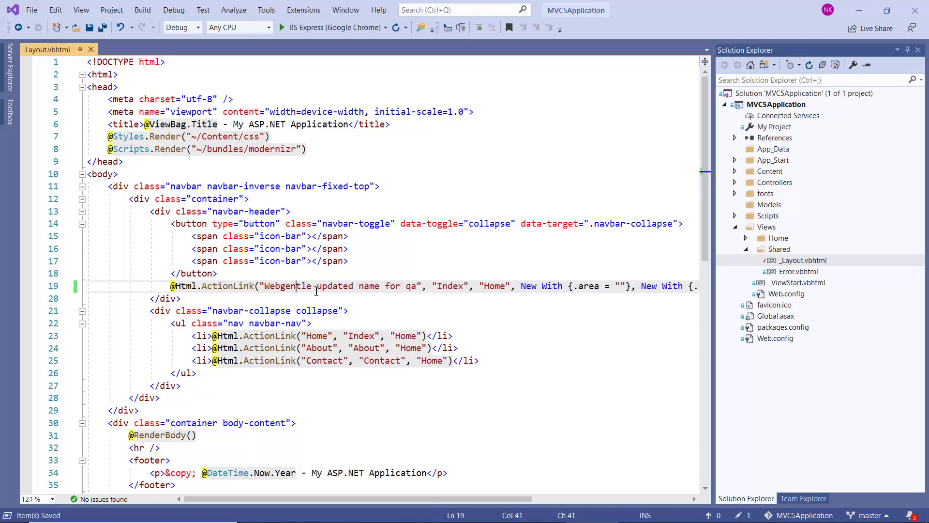
left_click(328, 287)
left_click(409, 297)
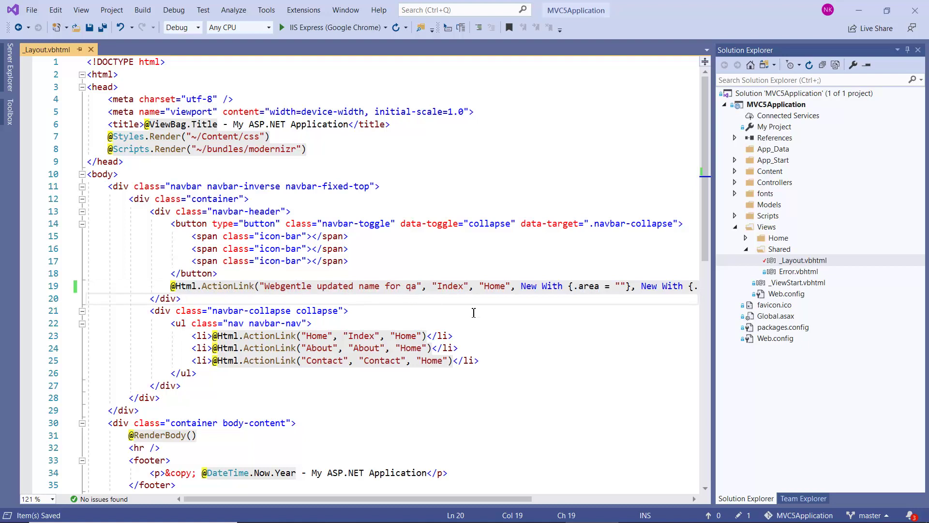
- Commit all changes to the master branch with the message "Making changes to test qa stage"
left_click(794, 494)
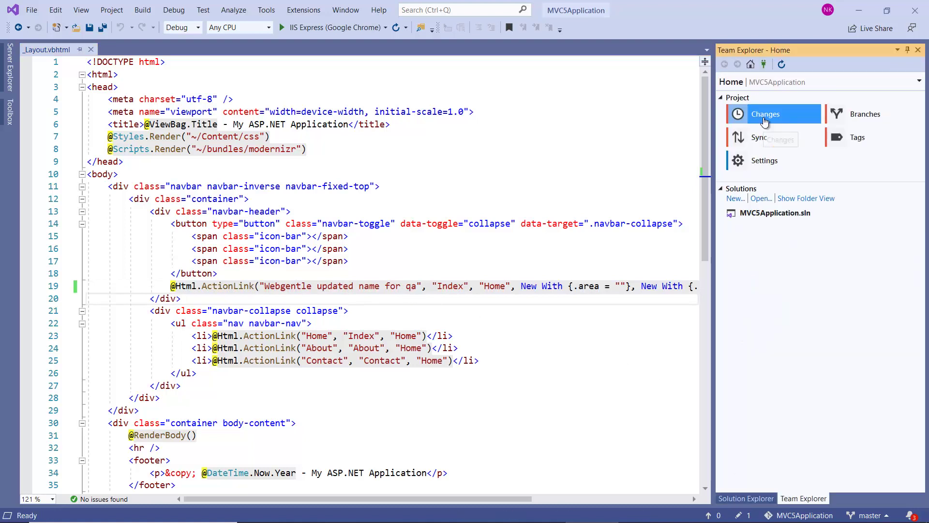
left_click(762, 118)
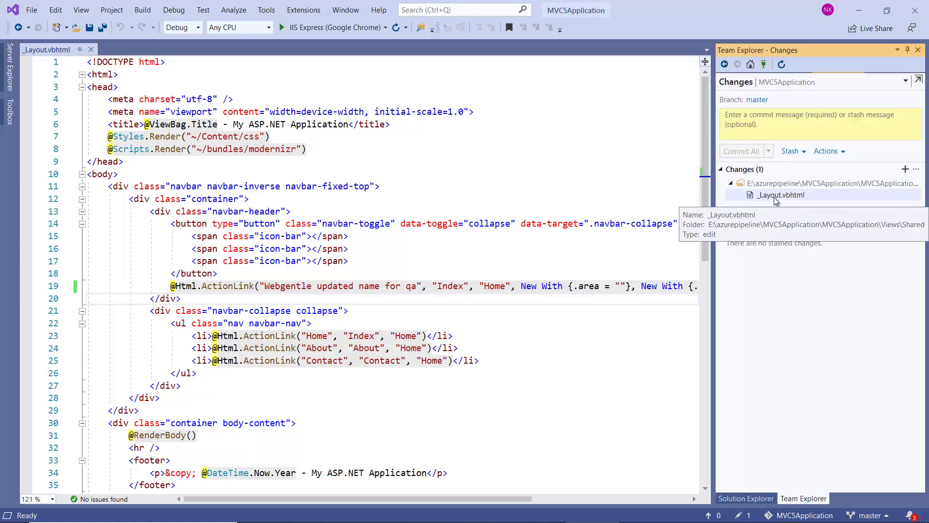
left_click(766, 122)
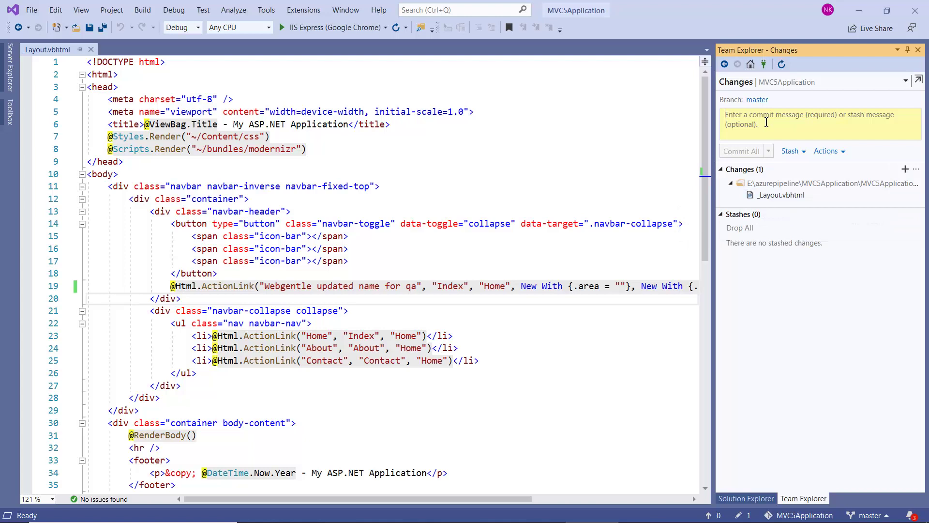
type("Making changes to test qa stage")
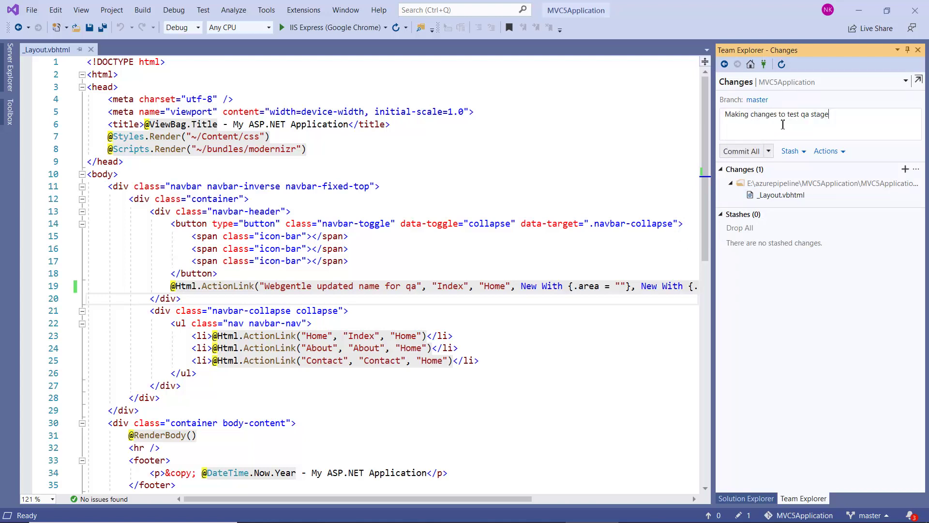
left_click(748, 155)
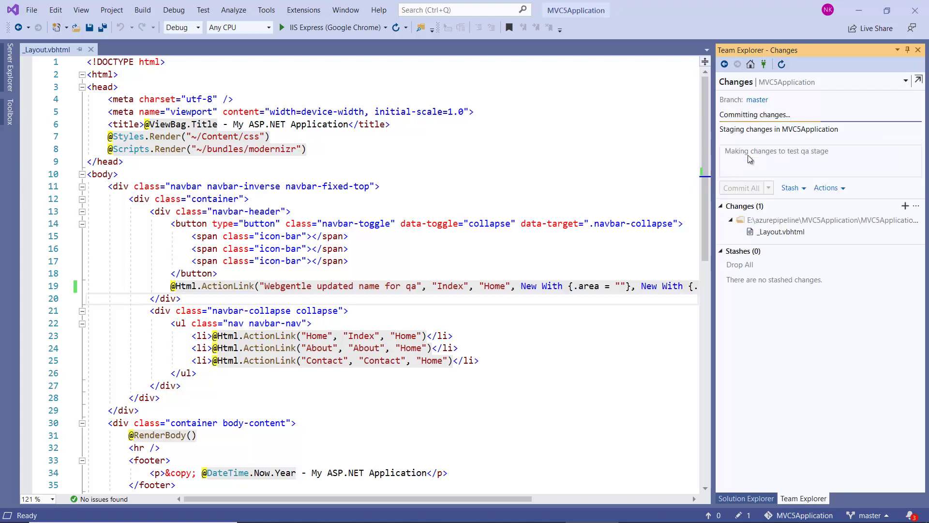
left_click(849, 99)
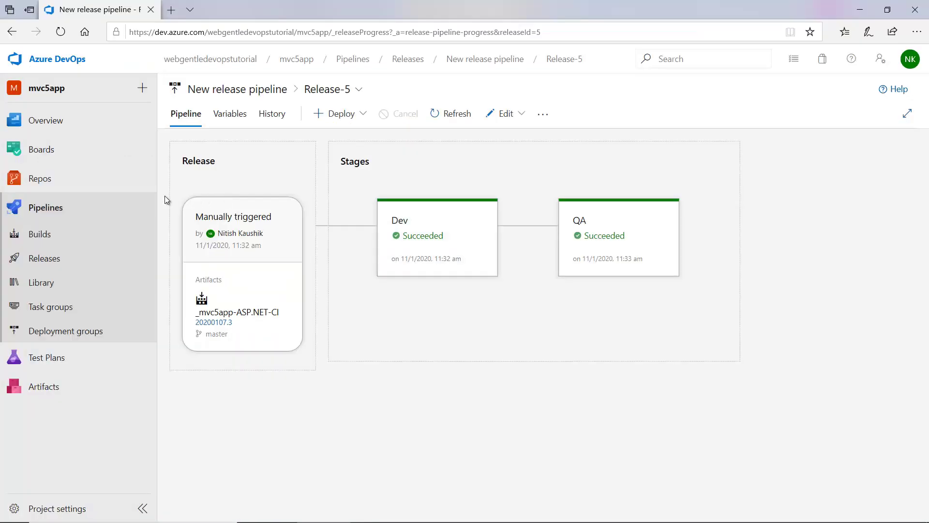
- Check the latest mvc5app-ASP.NET-CI build, then open Release-6 and follow its Dev and QA stage deployments
left_click(39, 235)
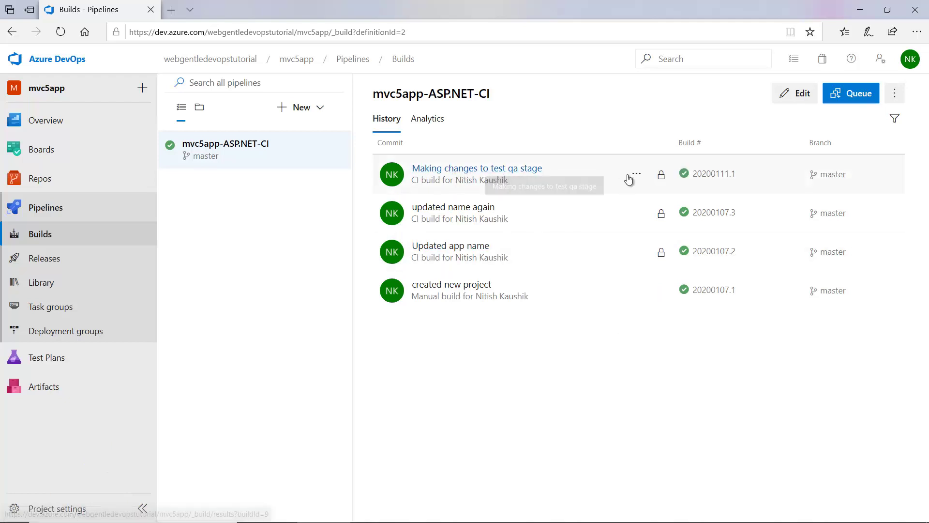
left_click(67, 260)
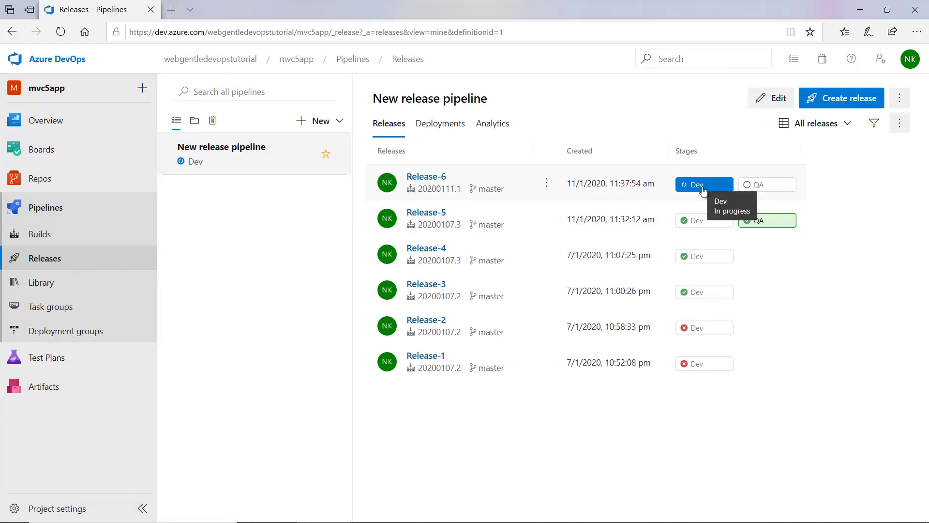
left_click(432, 178)
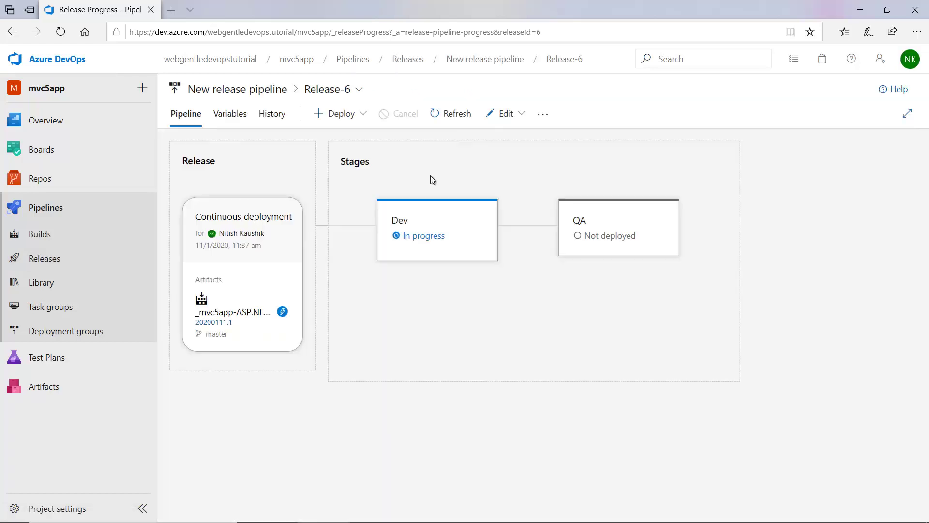
mouse_move(391, 240)
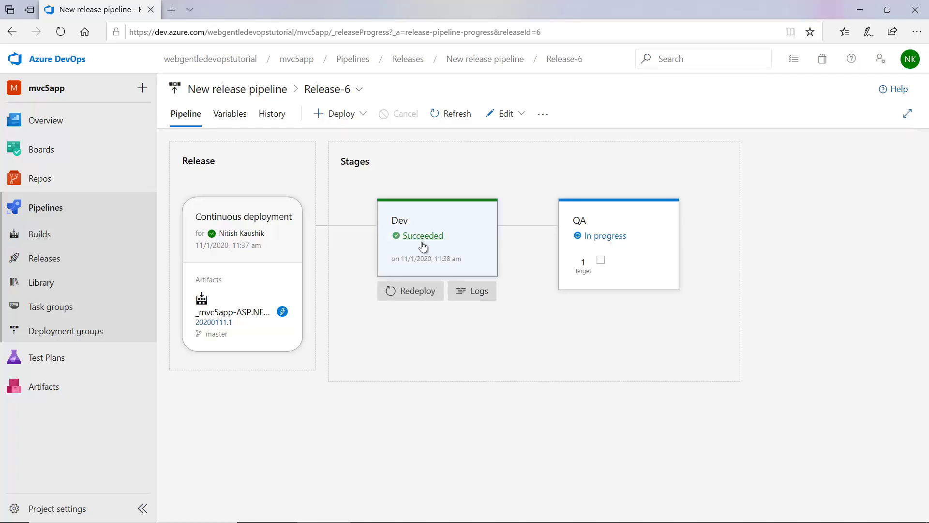
mouse_move(582, 236)
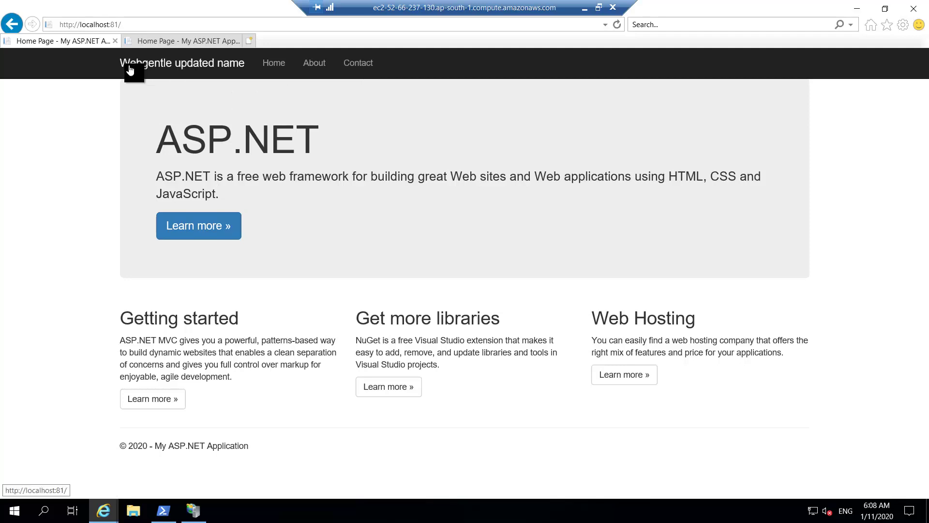
- Reload the deployed sites on localhost:81 and localhost:82 on the remote server to check the navbar brand text
left_click(618, 24)
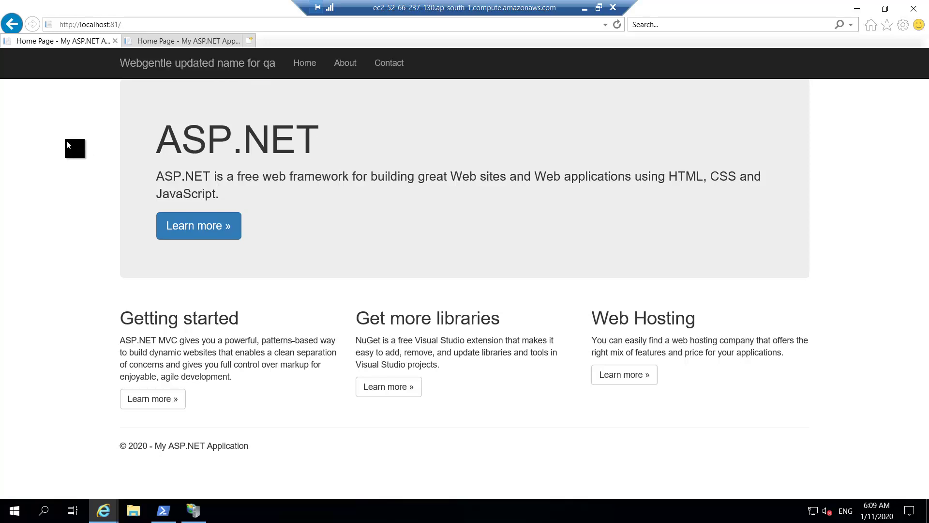
left_click(584, 10)
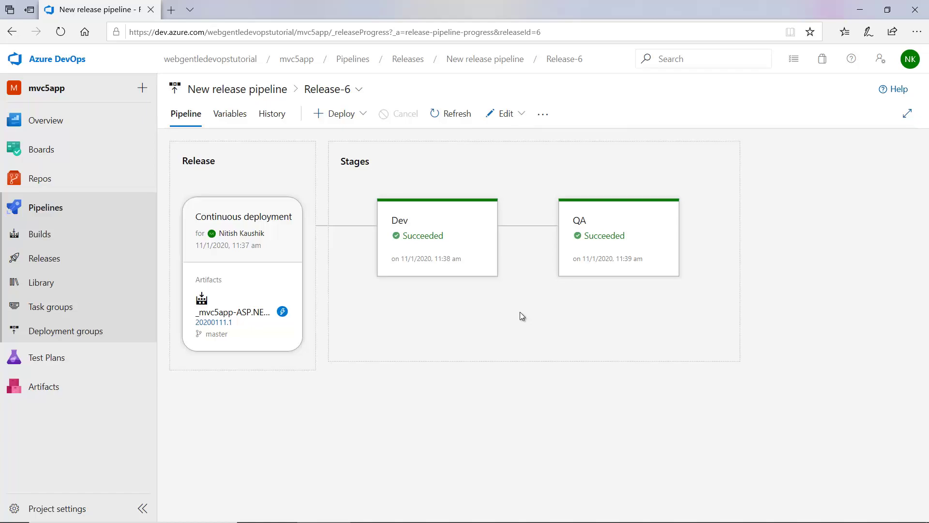
key("alt+Tab")
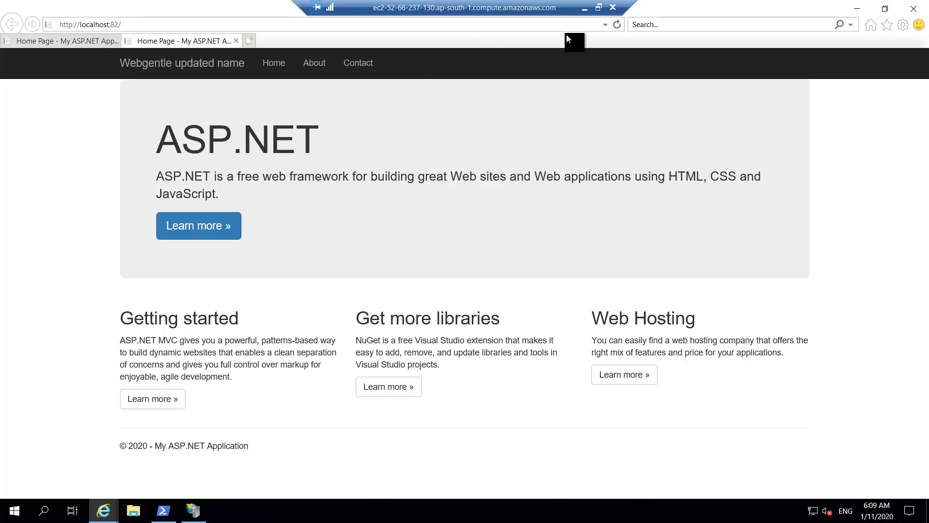
left_click(614, 25)
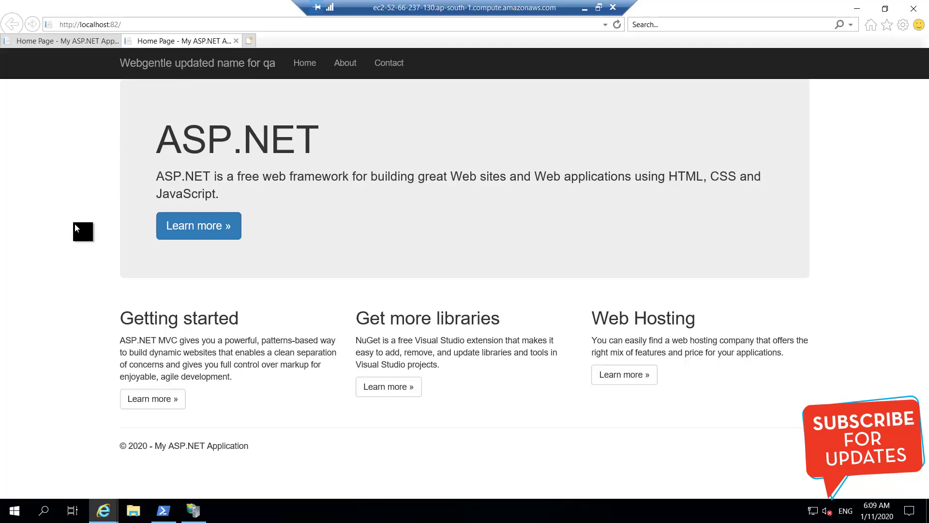
left_click(585, 8)
- Return to the project's releases list and open New release pipeline for editing
mouse_move(115, 159)
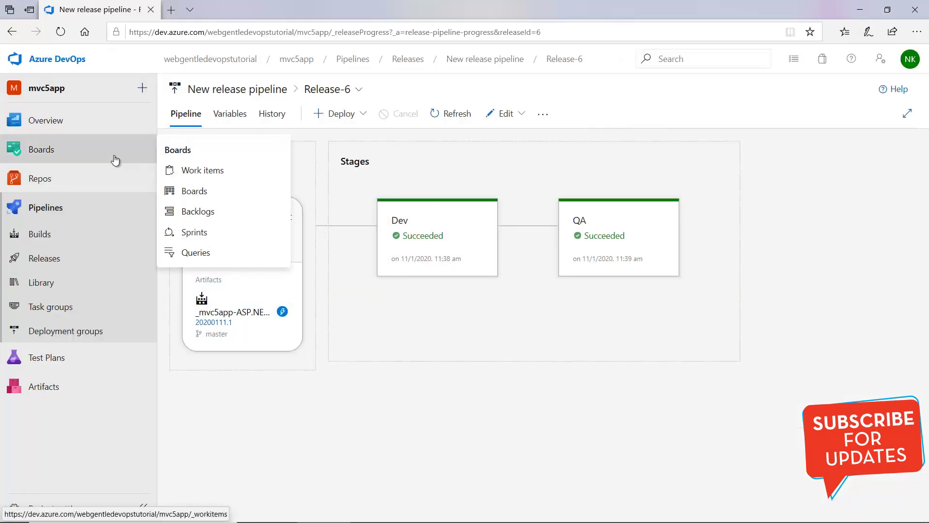
left_click(60, 265)
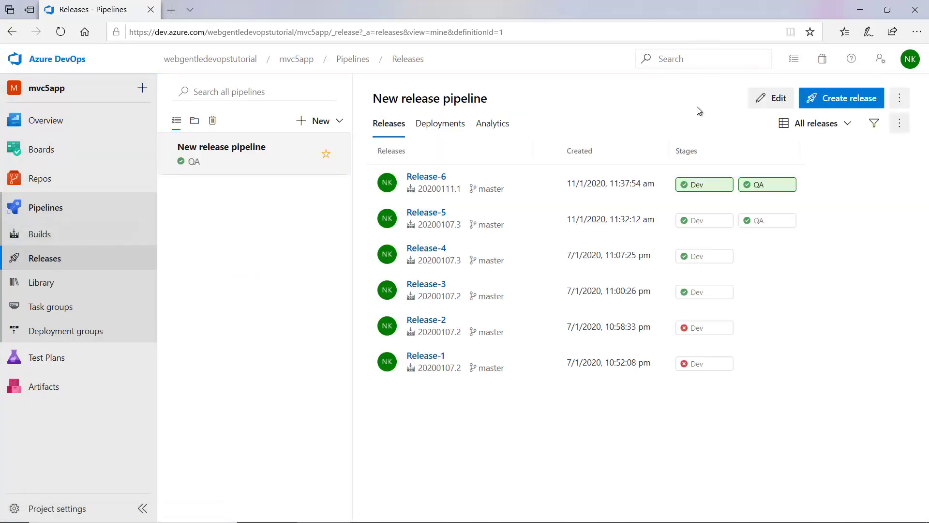
left_click(773, 98)
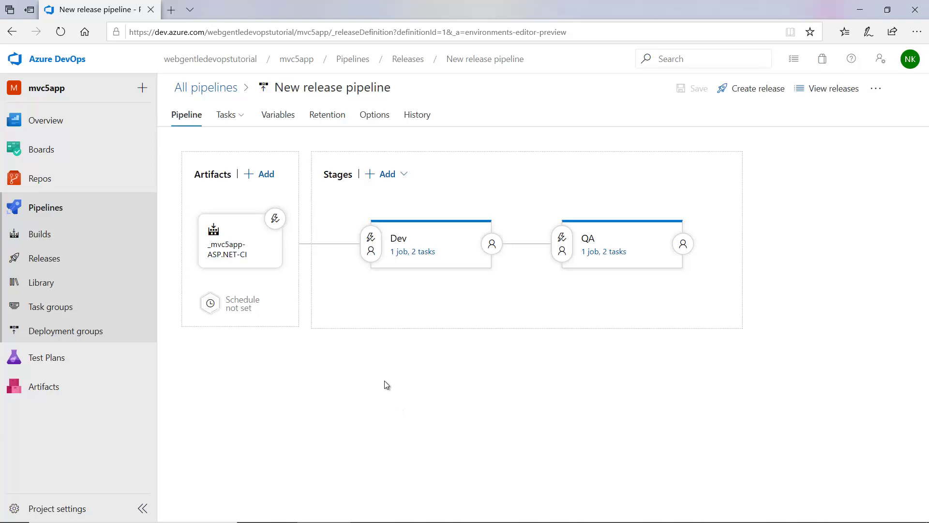
- Clone the Dev stage and delete the cloned stage again
mouse_move(398, 239)
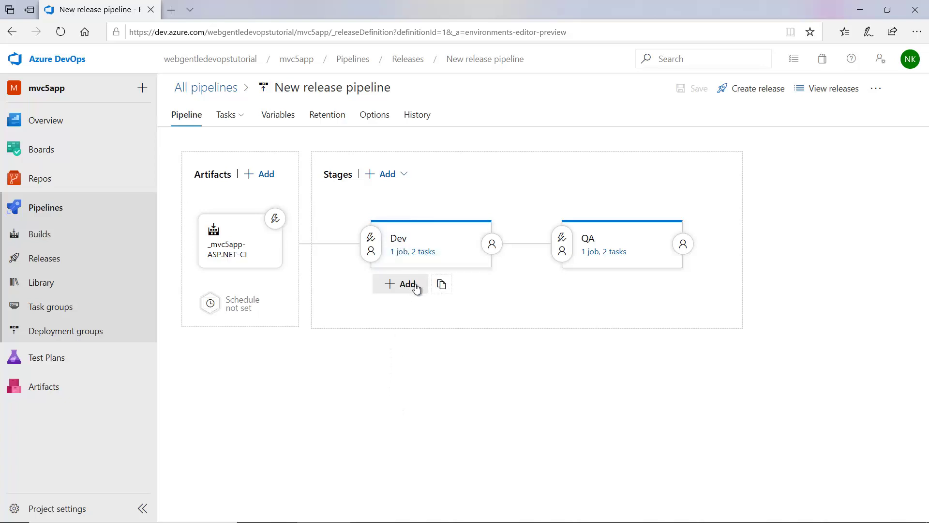
left_click(449, 286)
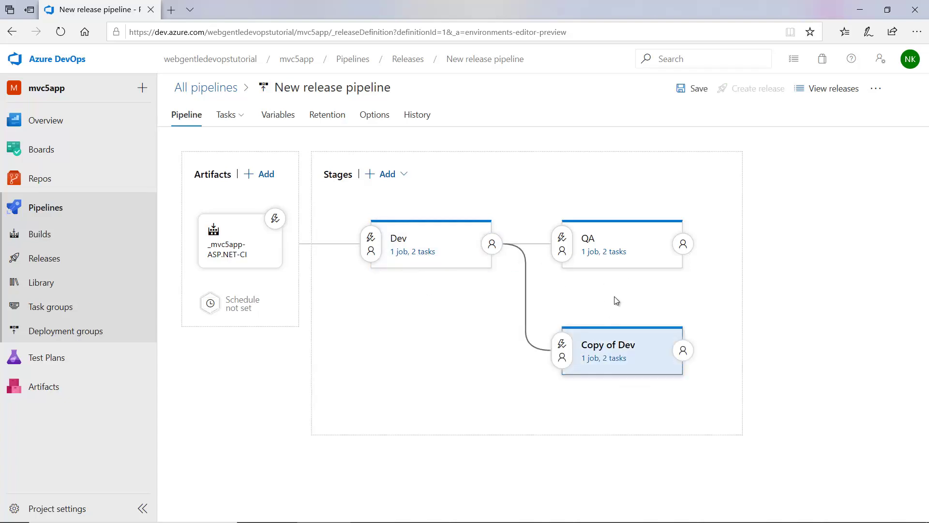
mouse_move(621, 352)
left_click(658, 332)
left_click(759, 159)
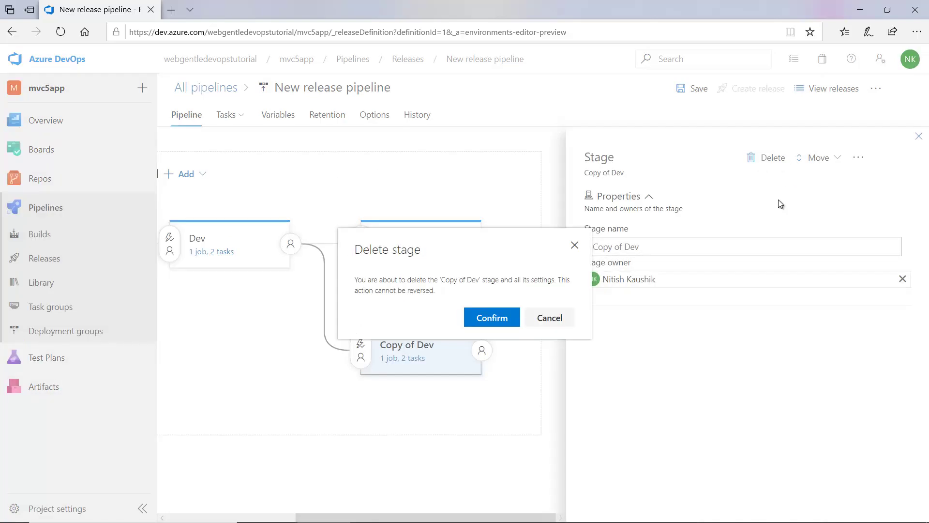
left_click(492, 318)
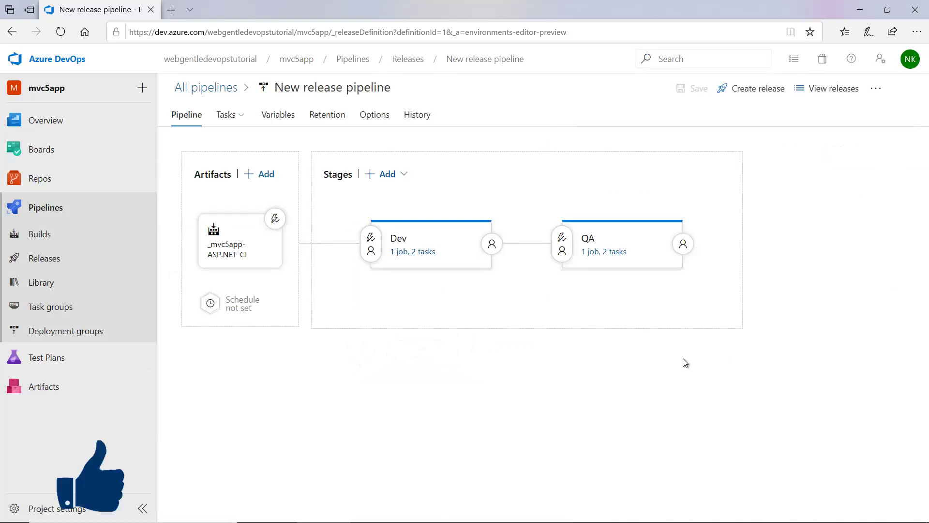
- Open the QA stage's pre-deployment conditions, try the After release trigger, and set it back to After stage with Dev selected
left_click(562, 251)
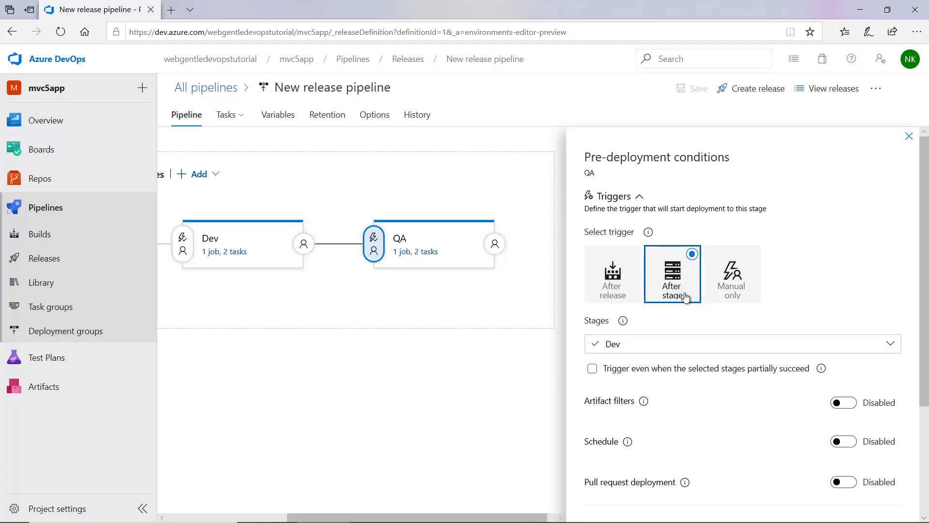
left_click(611, 283)
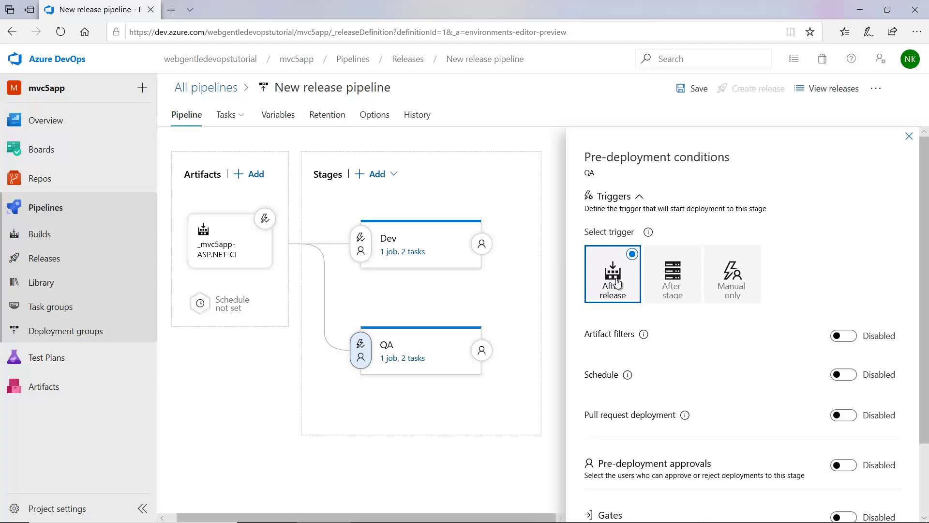
left_click(685, 286)
scroll(685, 288, "down", 1)
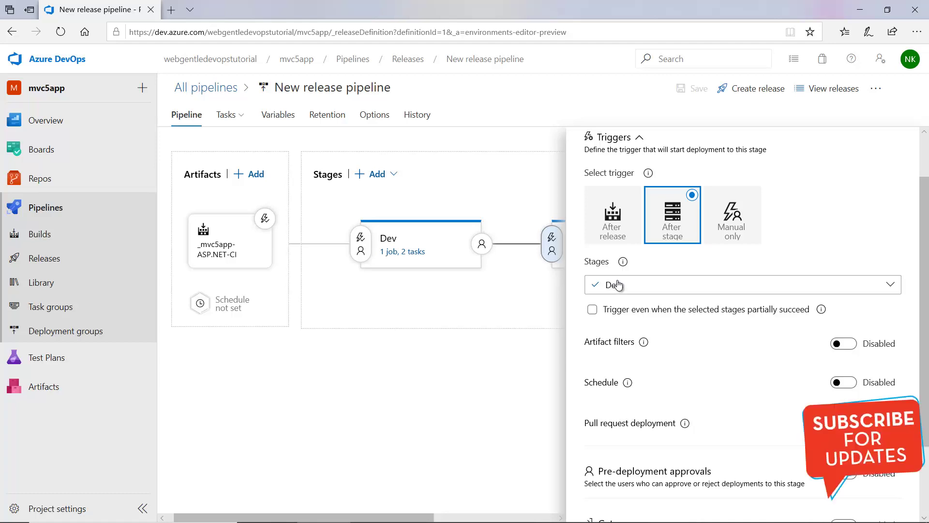
left_click(896, 287)
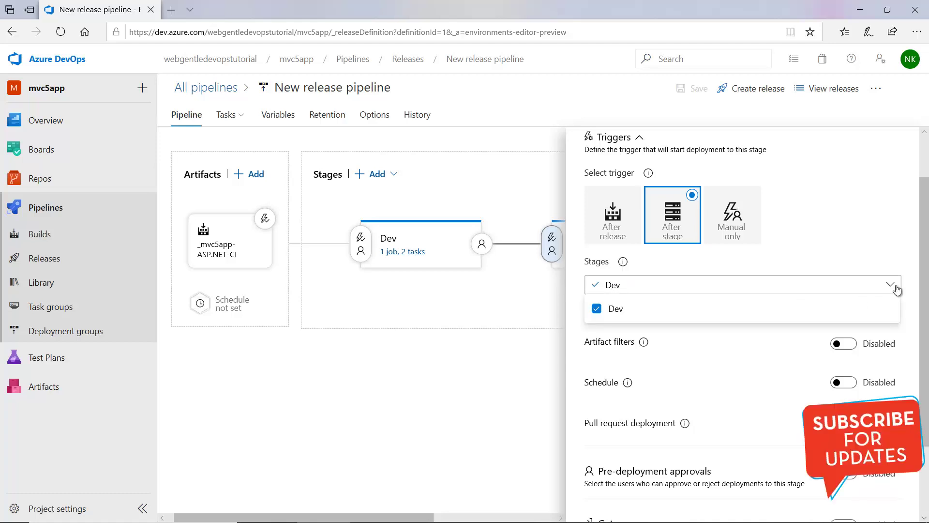
left_click(899, 252)
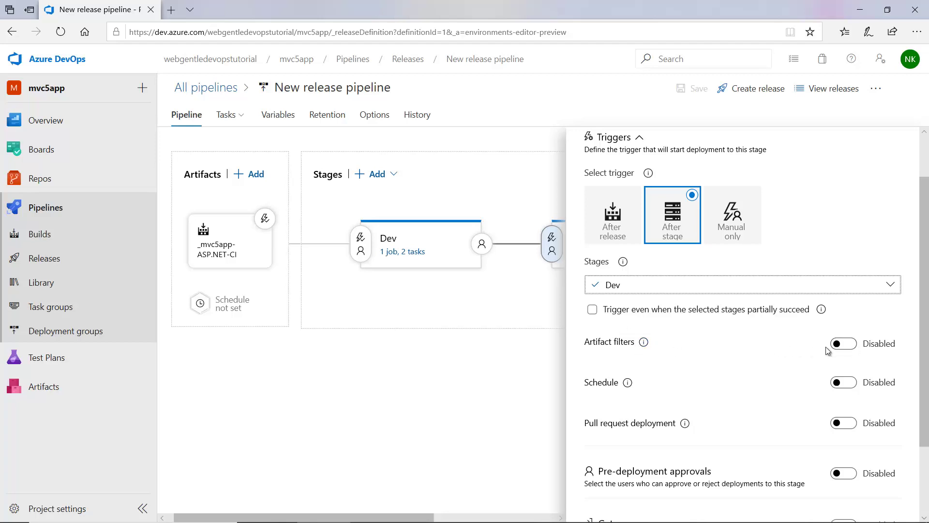
- Enable pre-deployment approvals for the QA stage and add the project owner's account as approver
scroll(675, 361, "down", 2)
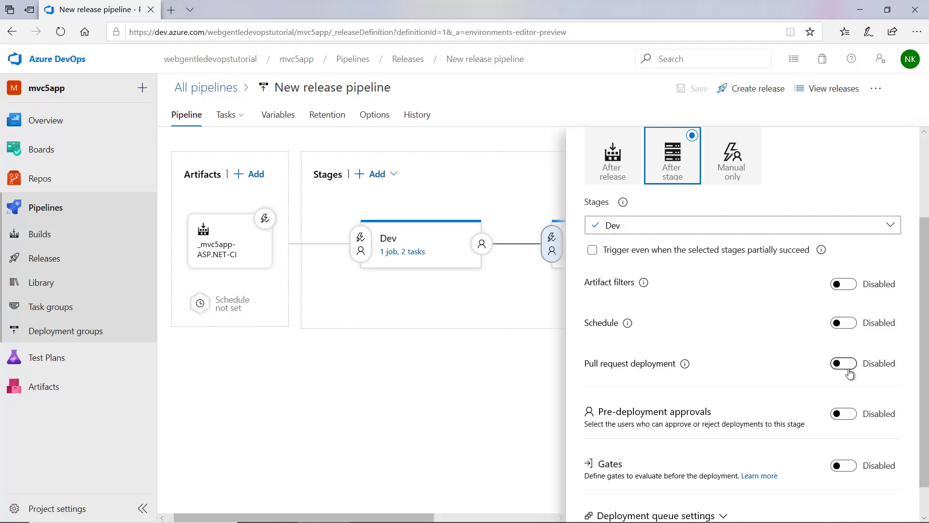
scroll(823, 378, "down", 1)
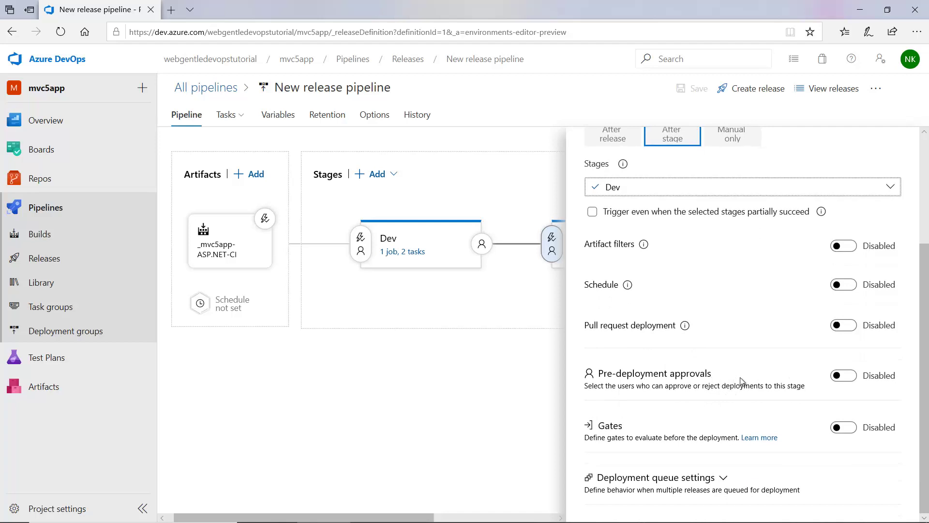
left_click(850, 377)
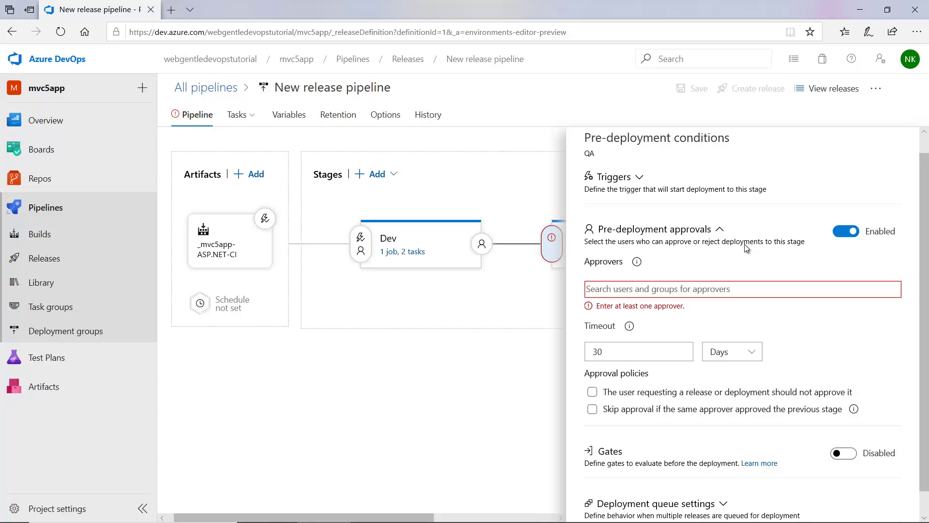
left_click(671, 289)
type("niti")
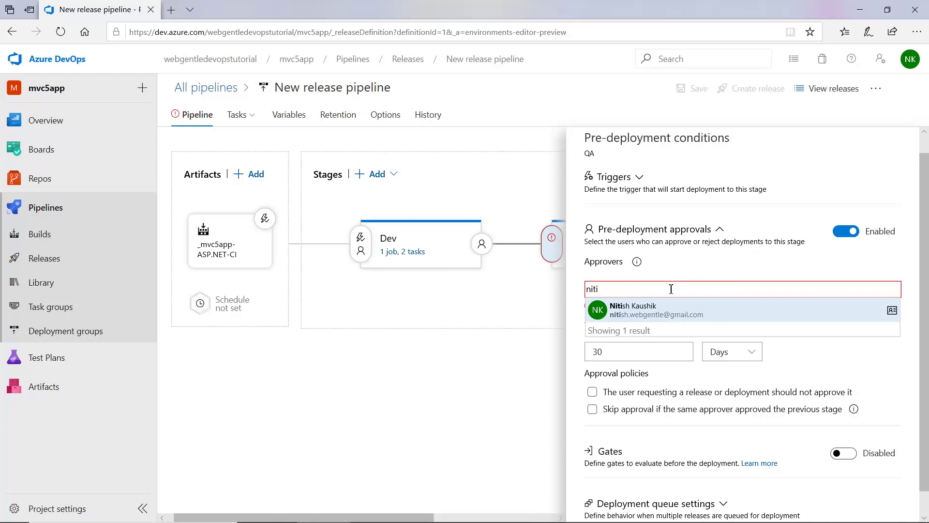
left_click(681, 313)
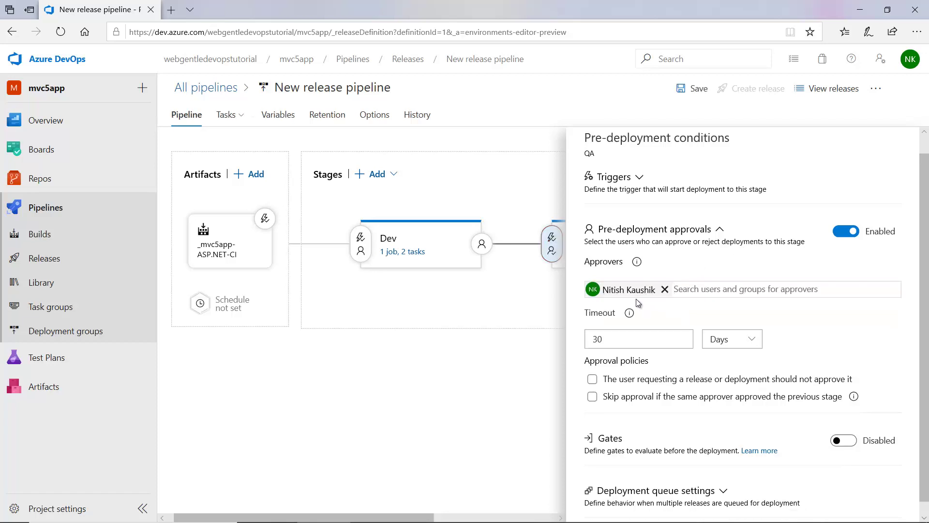
- Examine the approval timeout's help text and its available time units
scroll(678, 299, "down", 1)
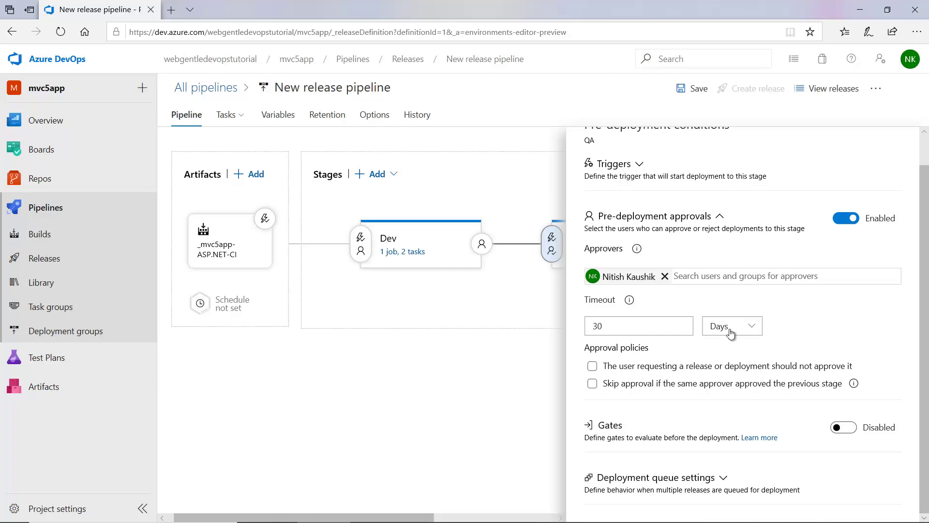
left_click(670, 329)
left_click(629, 299)
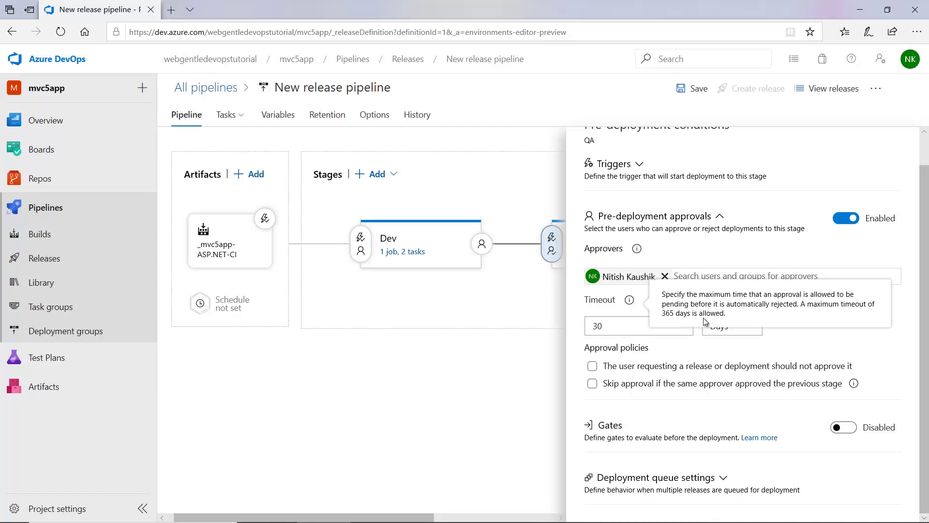
left_click(823, 347)
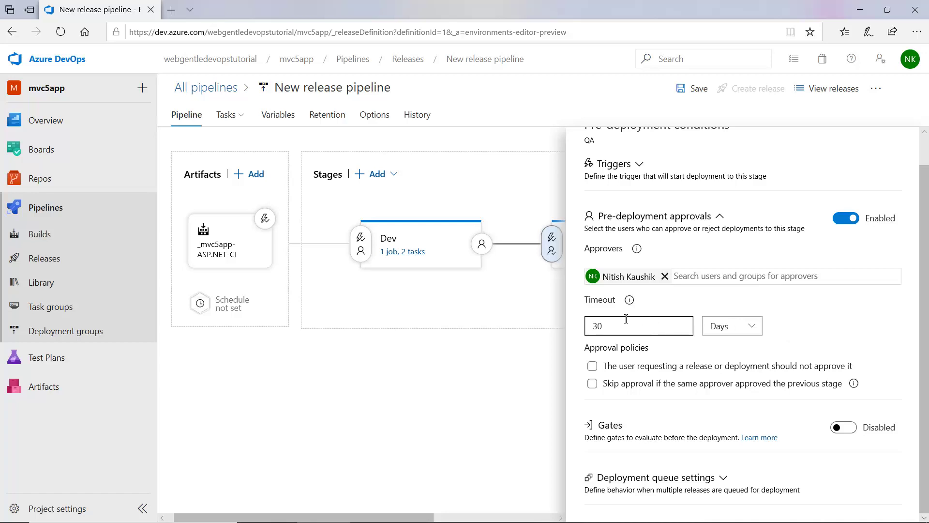
left_click(738, 329)
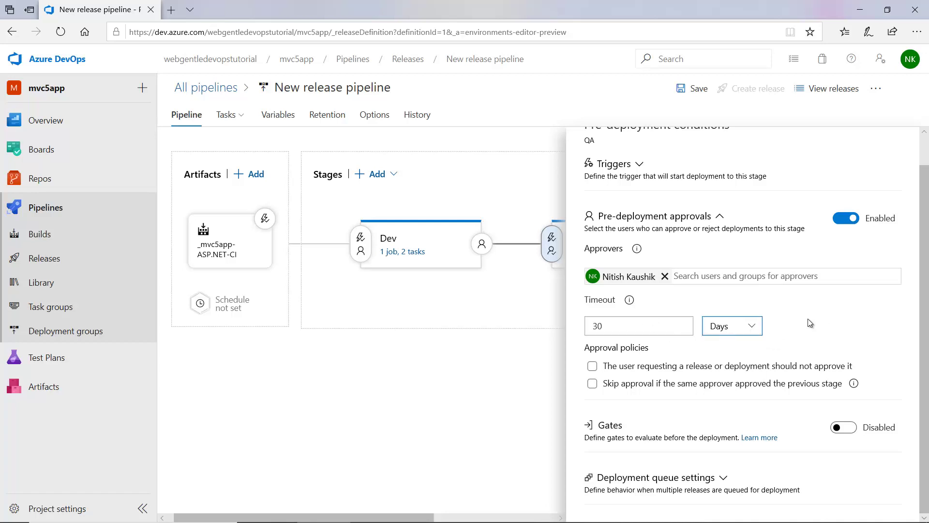
left_click(752, 330)
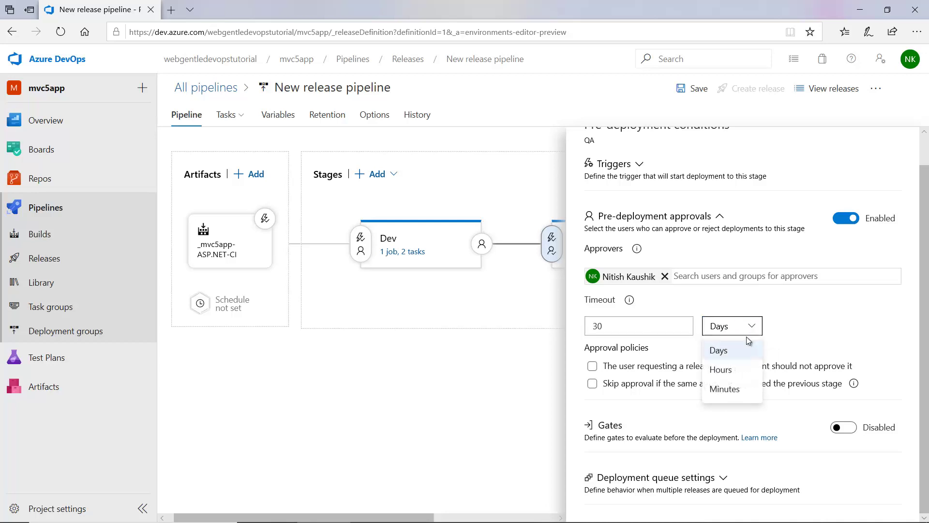
left_click(837, 332)
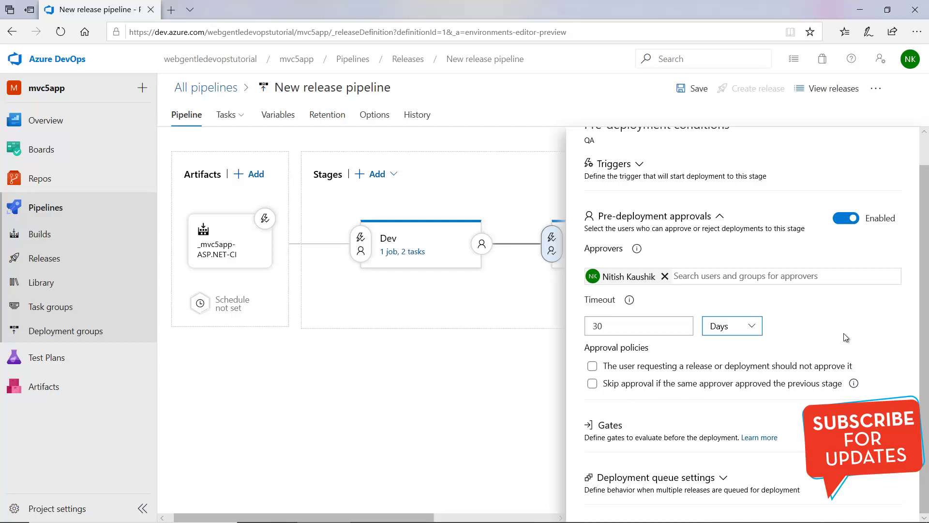
- Save the release pipeline with the comment "added triggers"
scroll(844, 333, "up", 1)
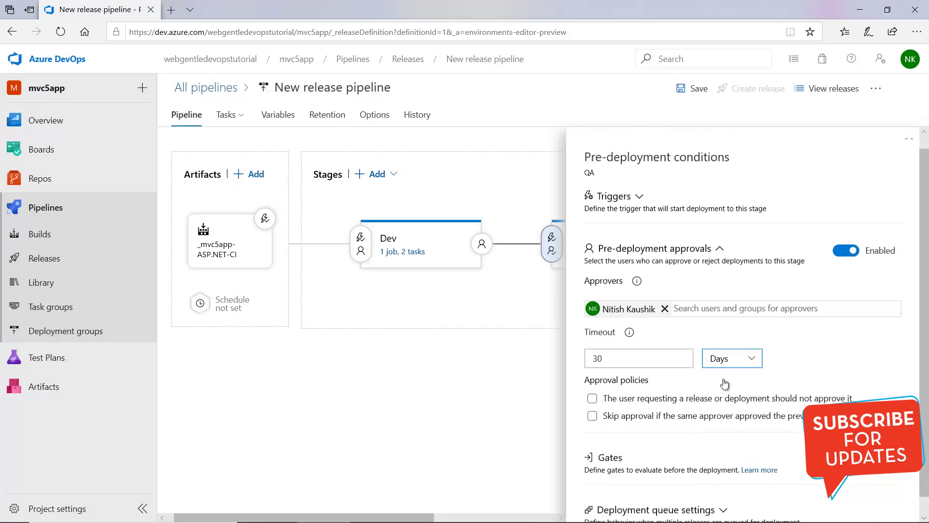
left_click(695, 102)
type("added triggers")
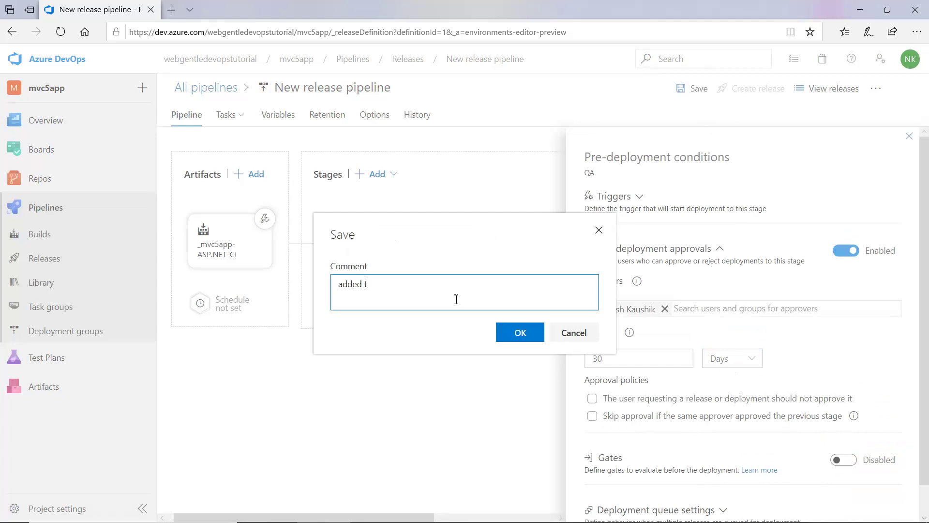
left_click(513, 339)
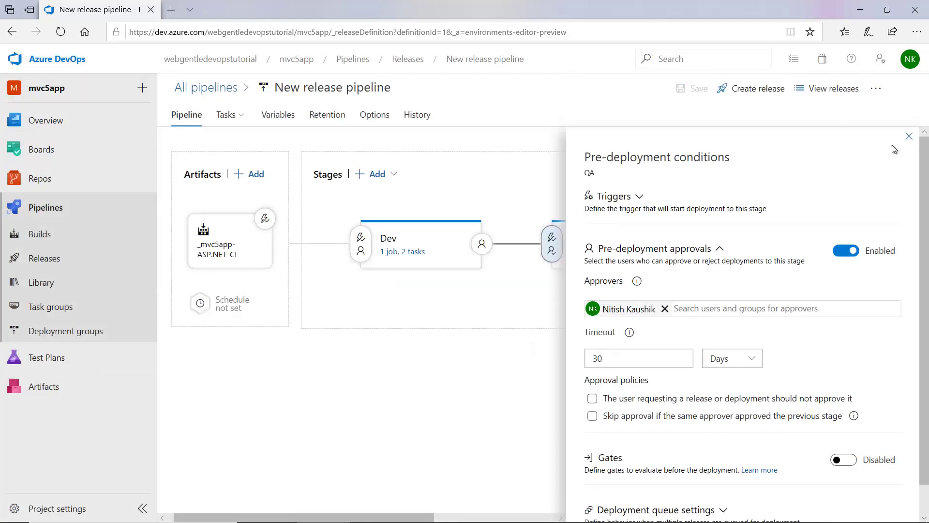
- Switch to Visual Studio, add a "Test" navigation link with action "Test" on the Home controller below Contact in _Layout.vbhtml, and save the file
left_click(909, 136)
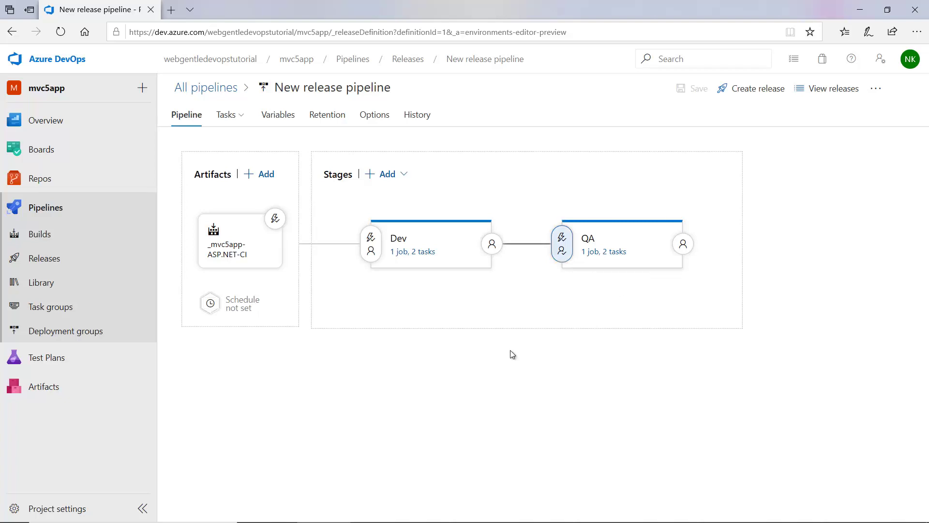
key("alt+Tab")
left_click_drag(187, 285, 498, 289)
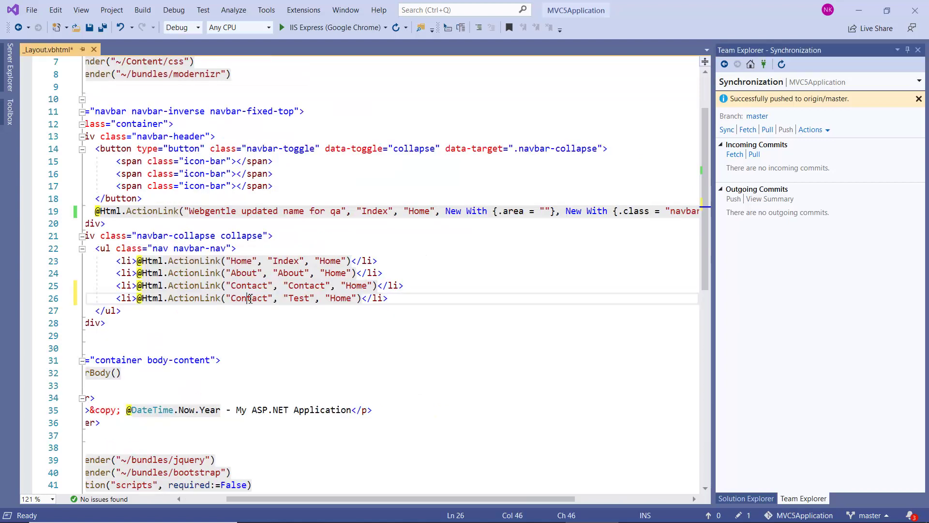
double_click(249, 298)
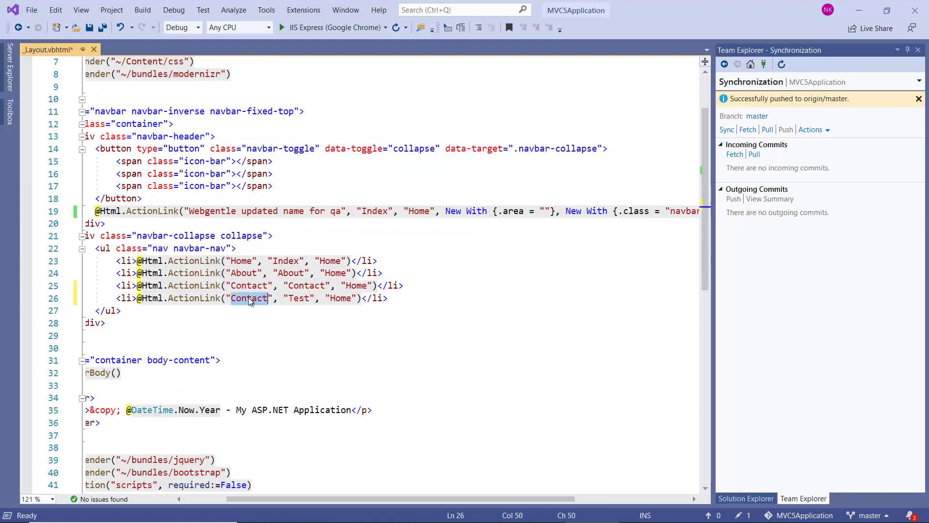
type("Test")
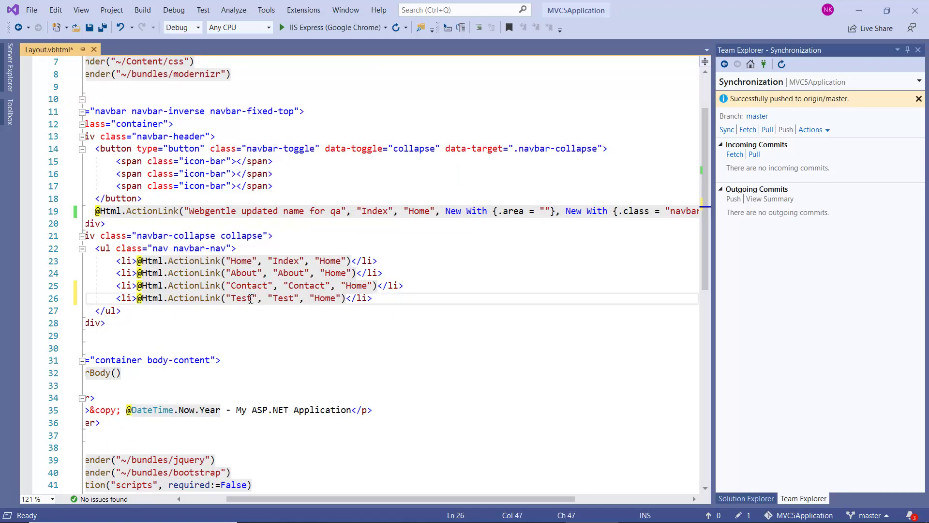
left_click(285, 323)
key("ctrl+s")
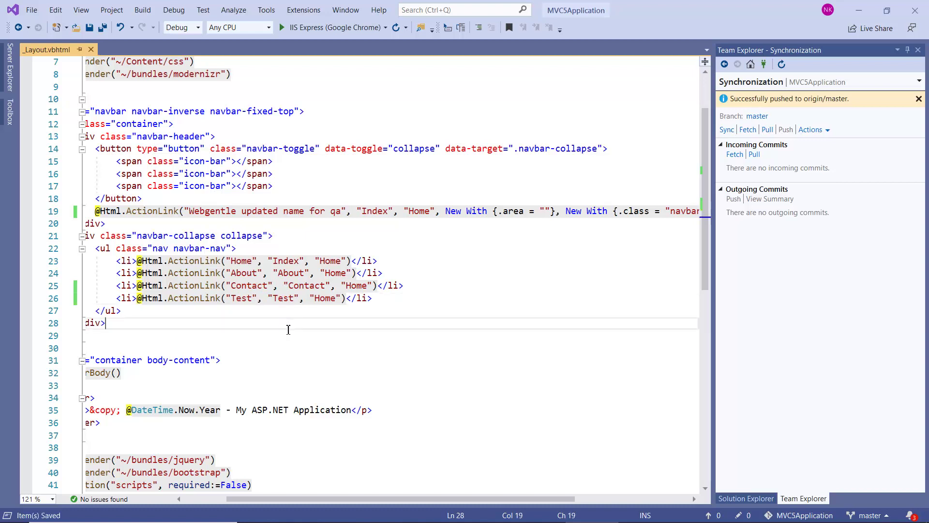
- Commit the _Layout.vbhtml change to master with the message "added new link" and sync it to the remote repository
left_click(751, 64)
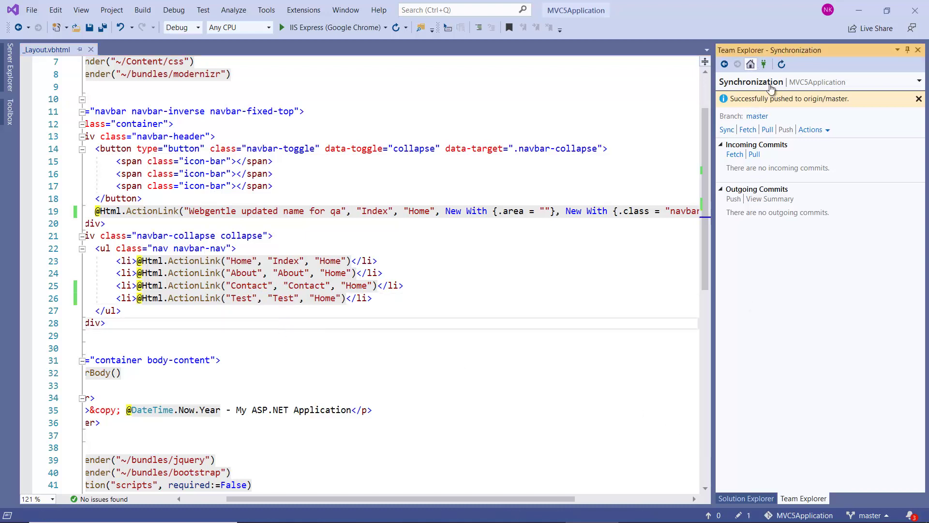
left_click(768, 116)
left_click(771, 123)
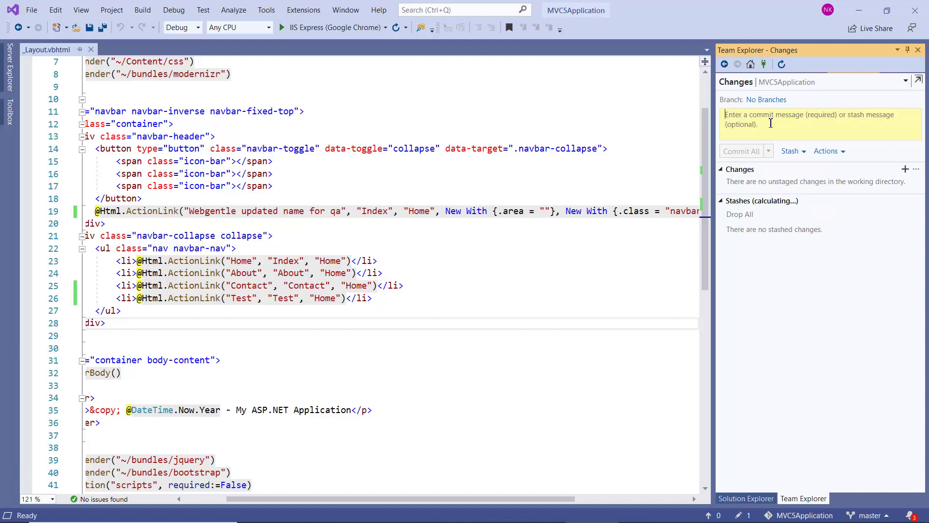
type("add")
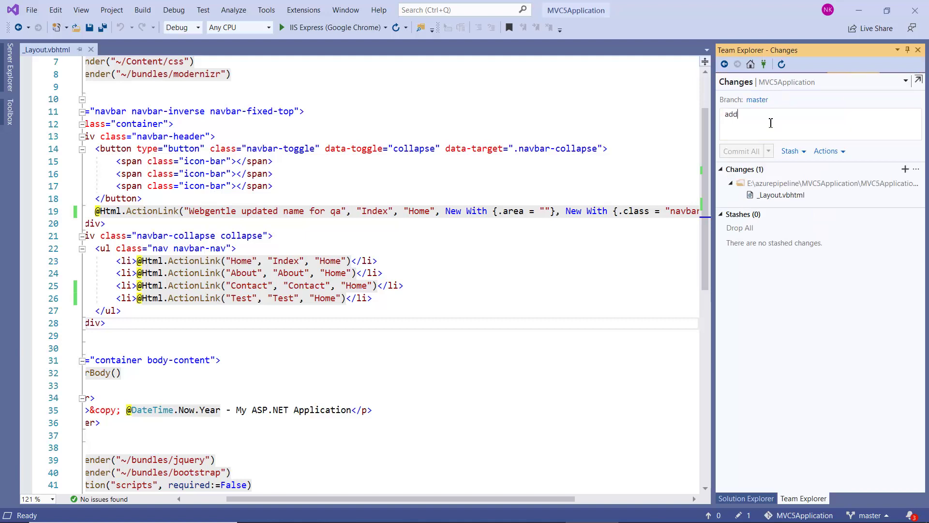
type("ed new link")
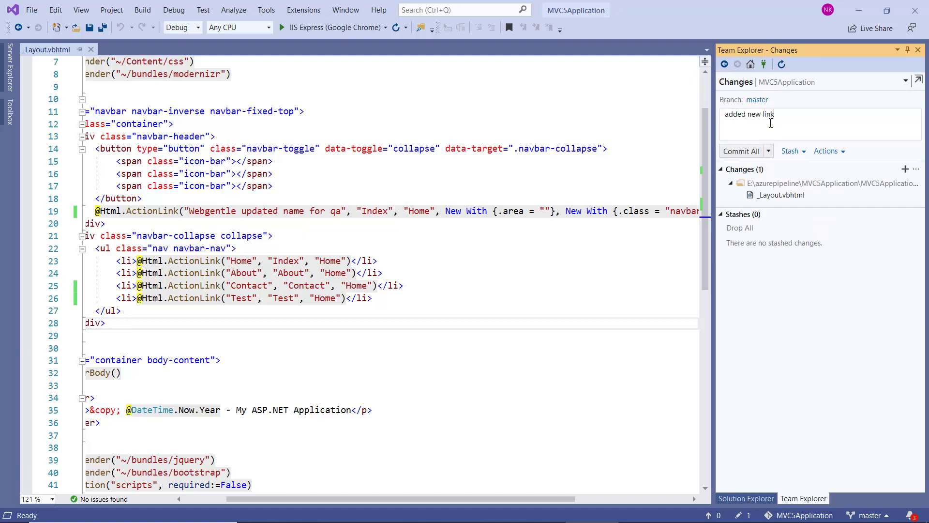
left_click(750, 148)
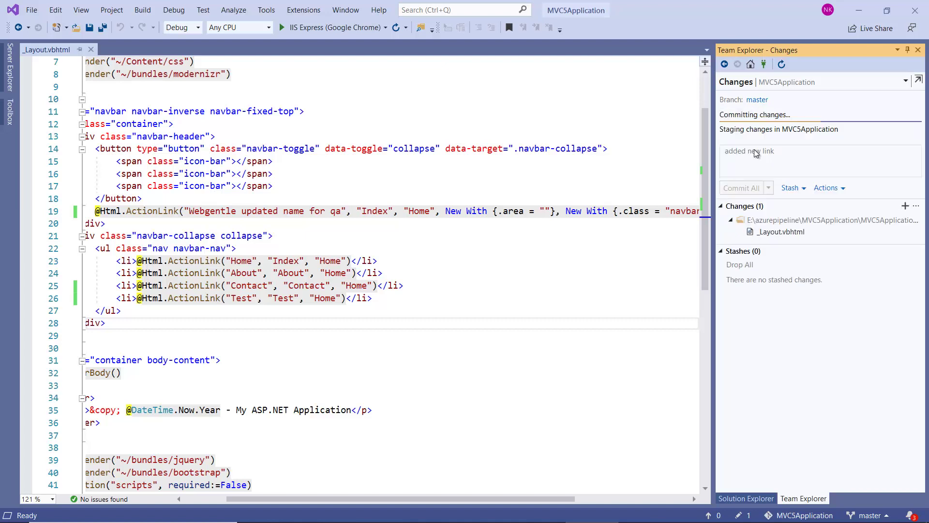
left_click(840, 98)
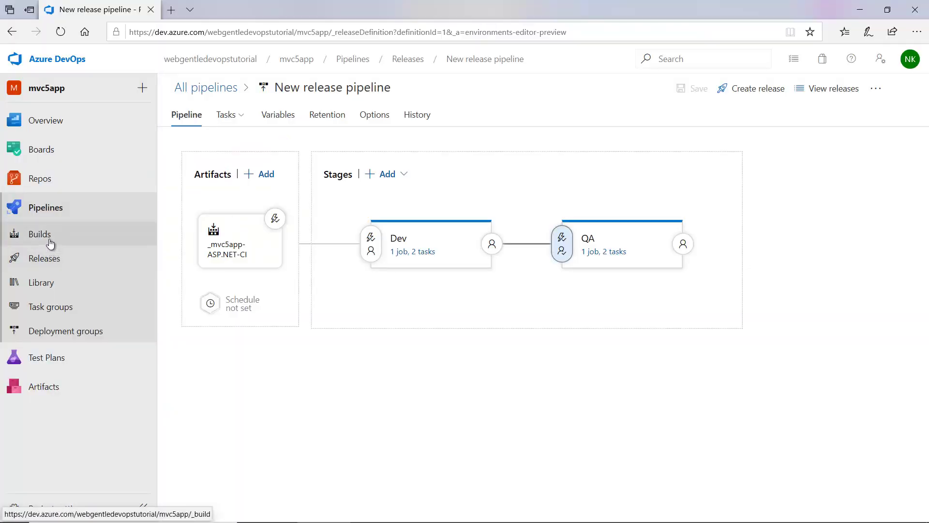
- Check the build triggered by the commit, then open Release-7 and examine the Dev and QA stage statuses
left_click(50, 240)
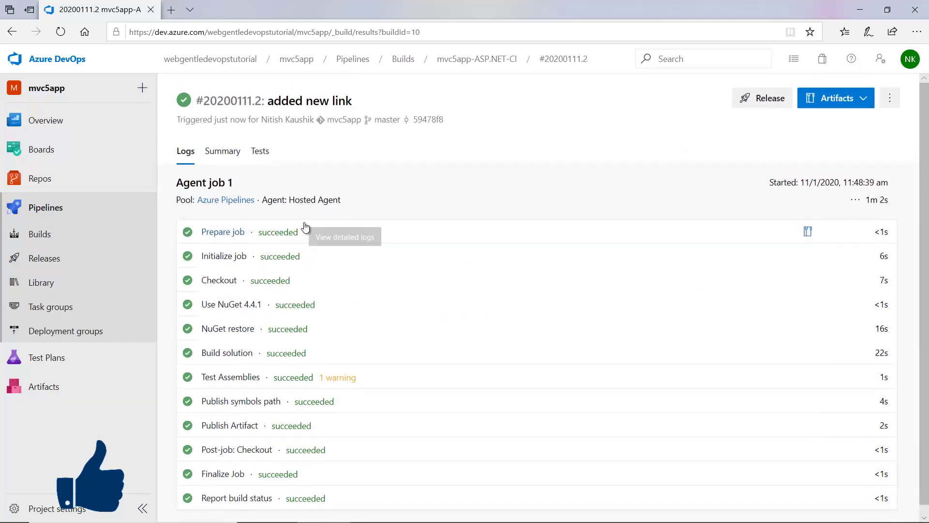
left_click(50, 260)
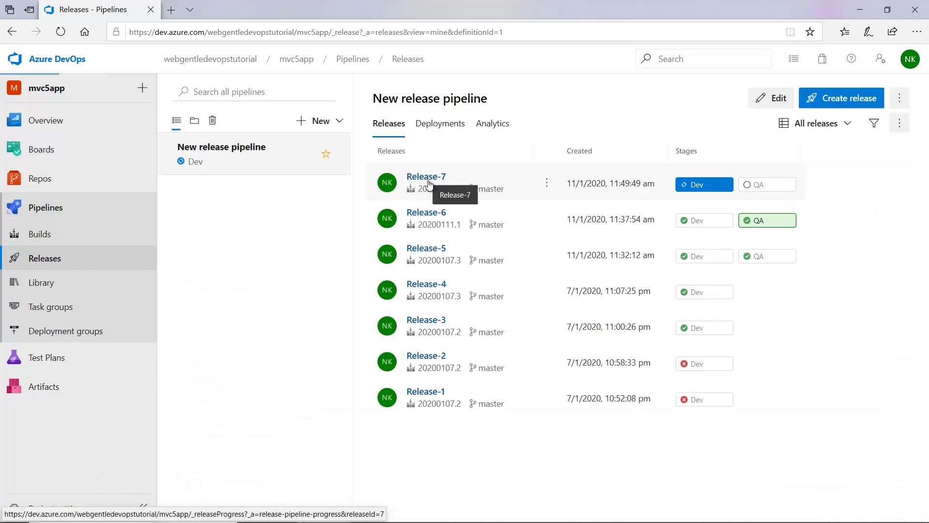
left_click(428, 182)
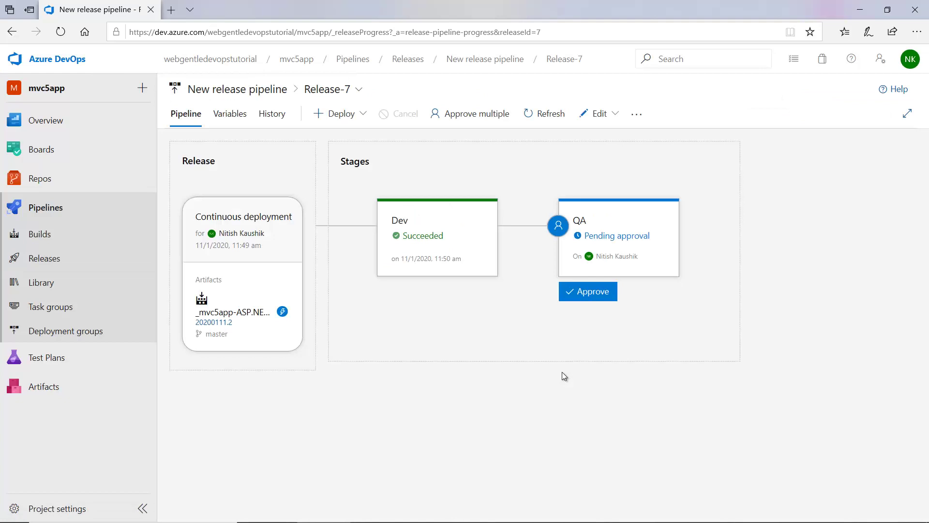
mouse_move(415, 234)
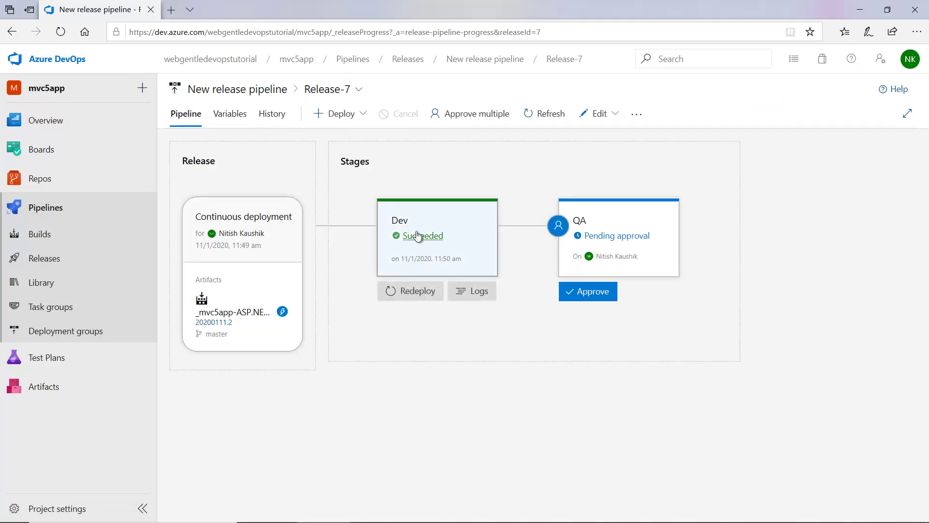
mouse_move(605, 240)
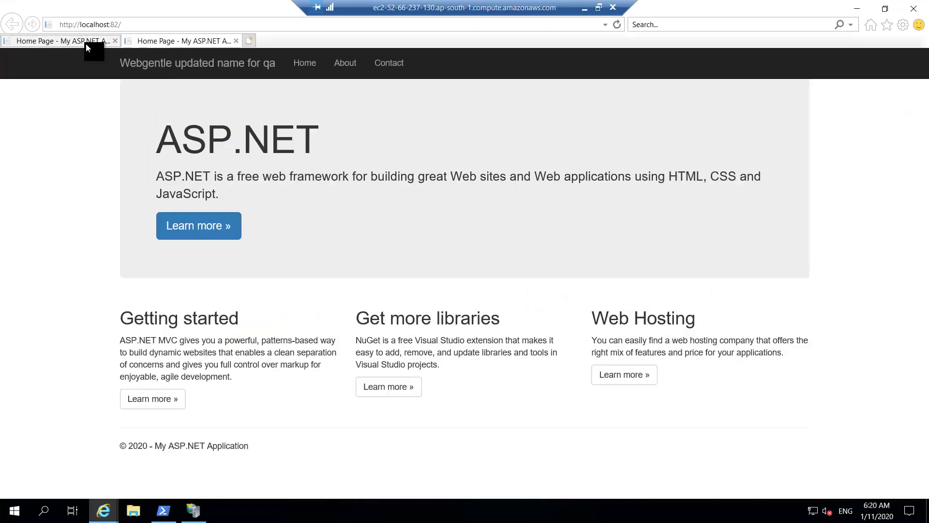
- On the remote server, reload the Dev site at localhost:81 and compare its navigation bar with the QA site at localhost:82
left_click(617, 24)
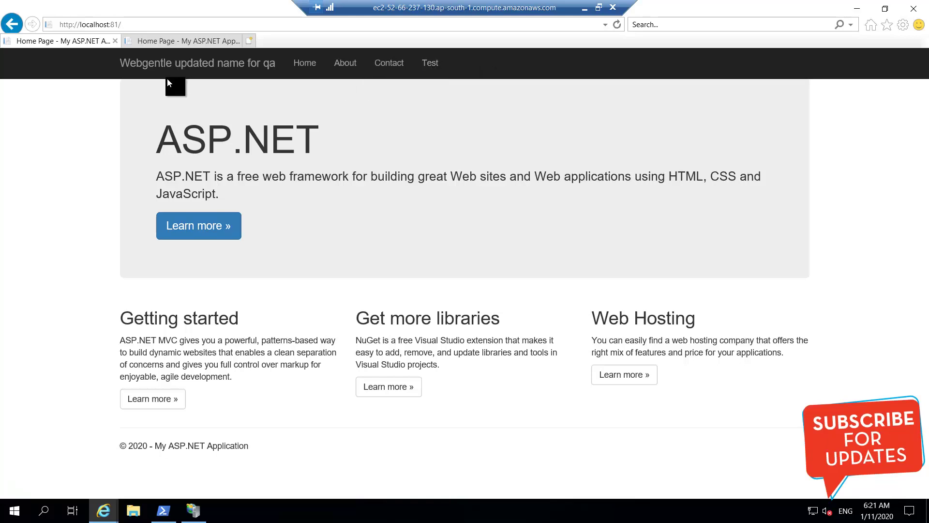
left_click(195, 42)
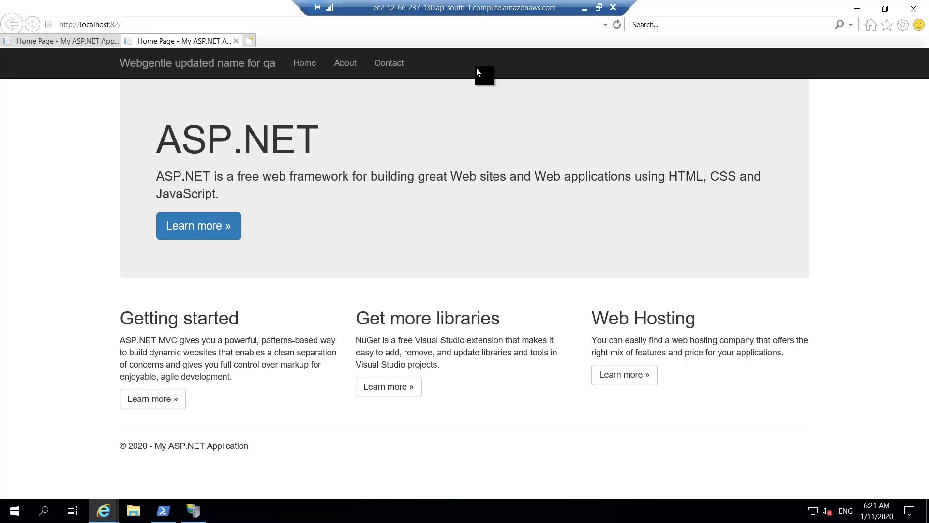
left_click(585, 8)
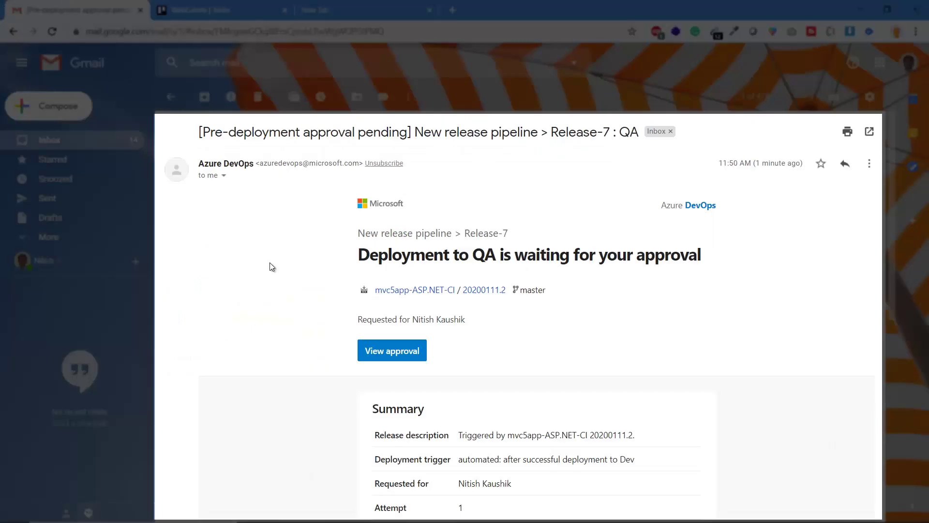
- Read through the pre-deployment approval email for Release-7's QA stage, including its summary and approvers
scroll(269, 262, "down", 3)
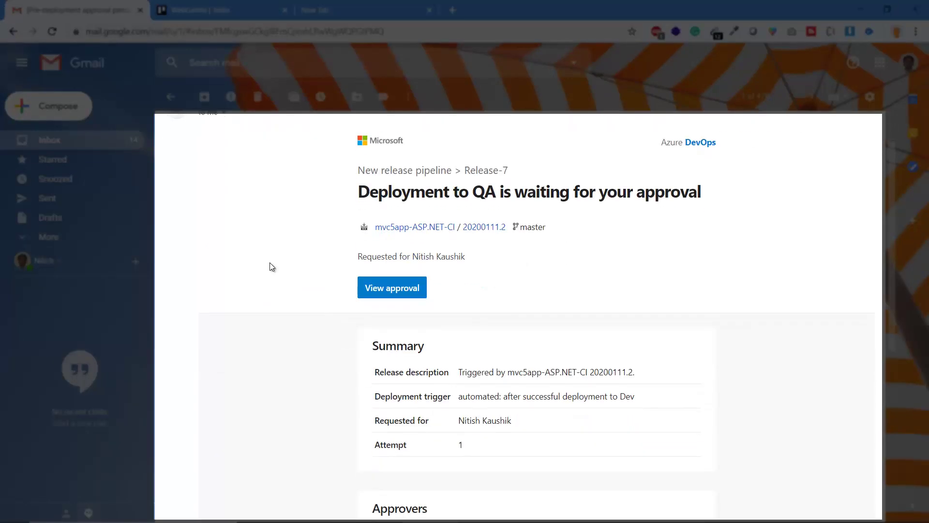
scroll(412, 271, "down", 5)
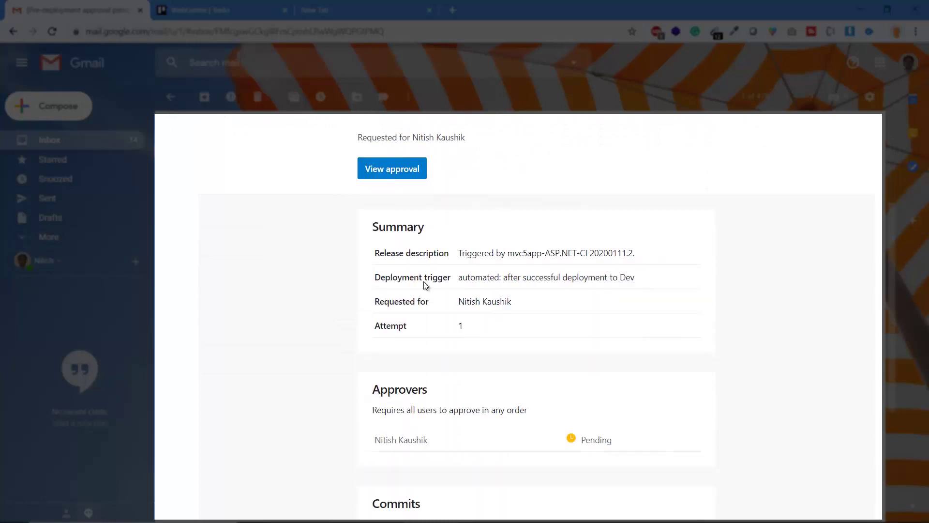
scroll(428, 288, "up", 6)
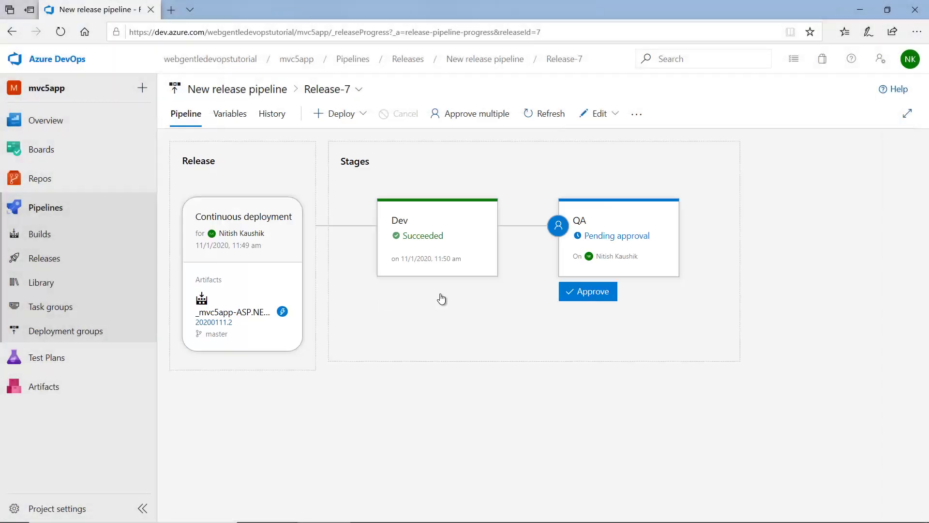
- Approve Release-7's QA deployment with the comment "added approval", trying the defer deployment option but leaving it off
mouse_move(600, 307)
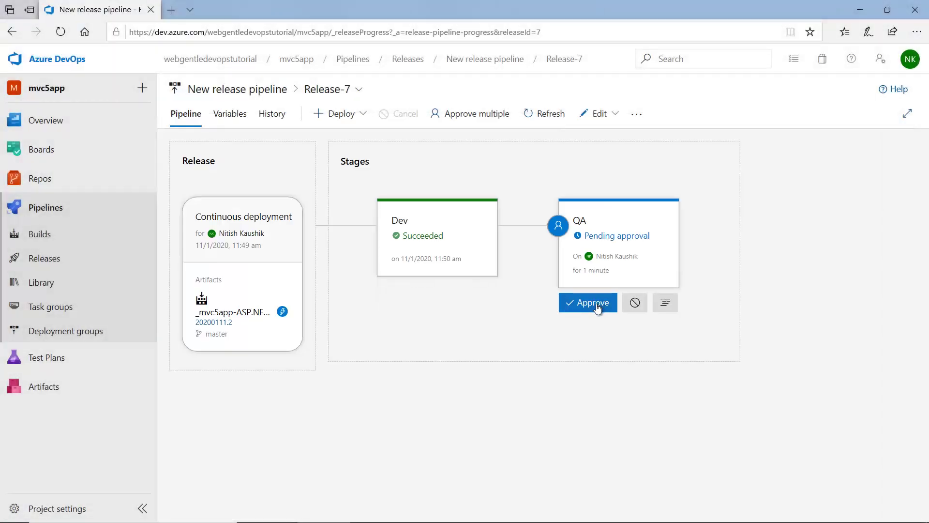
left_click(598, 308)
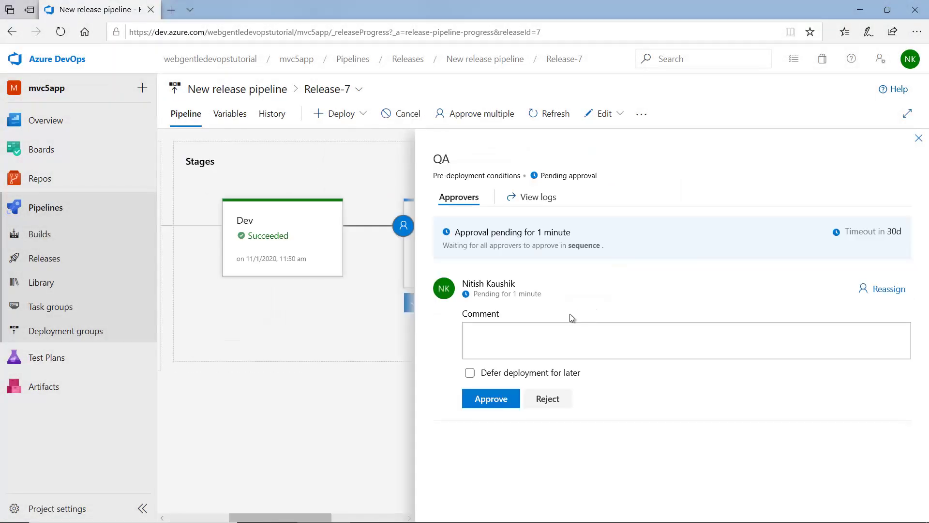
left_click(523, 335)
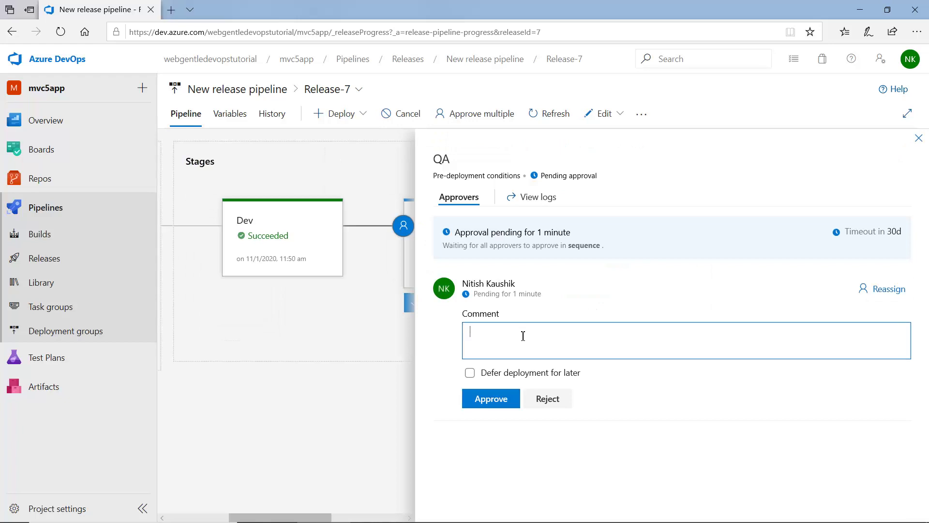
type("added approval")
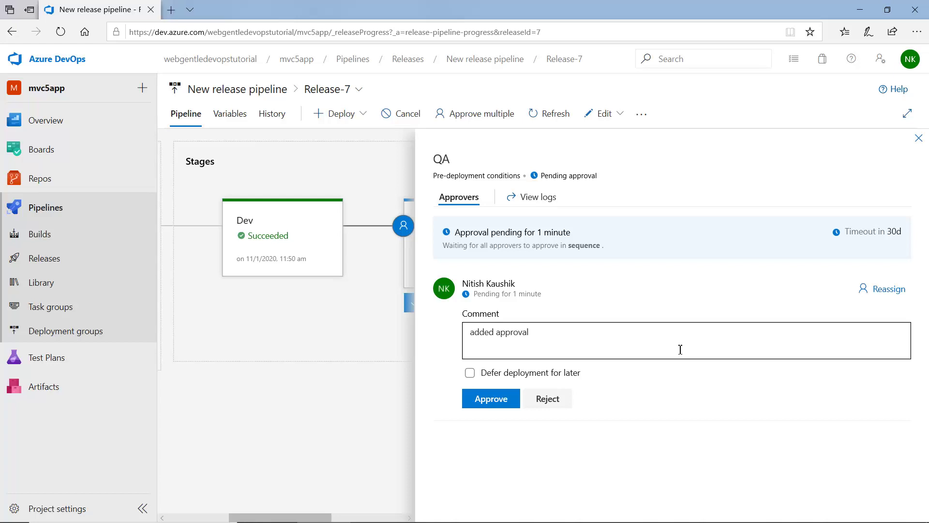
left_click(522, 380)
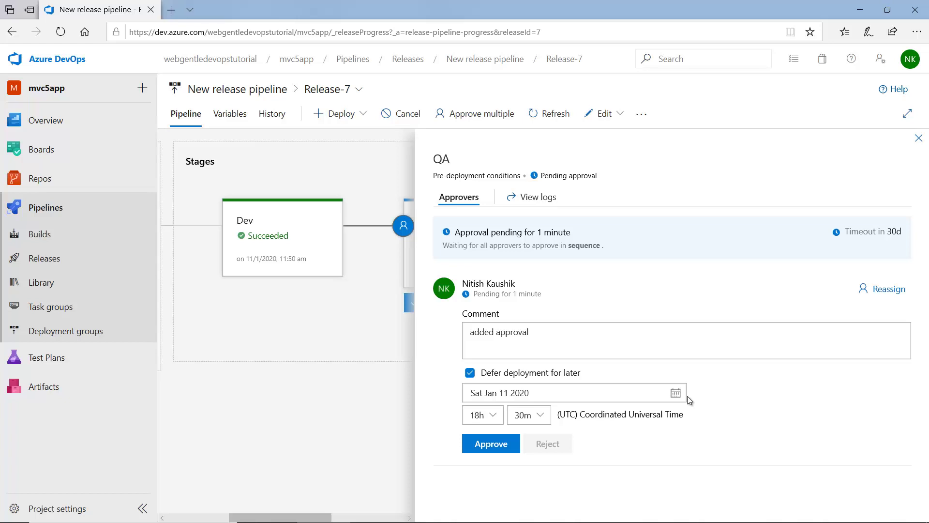
left_click(543, 380)
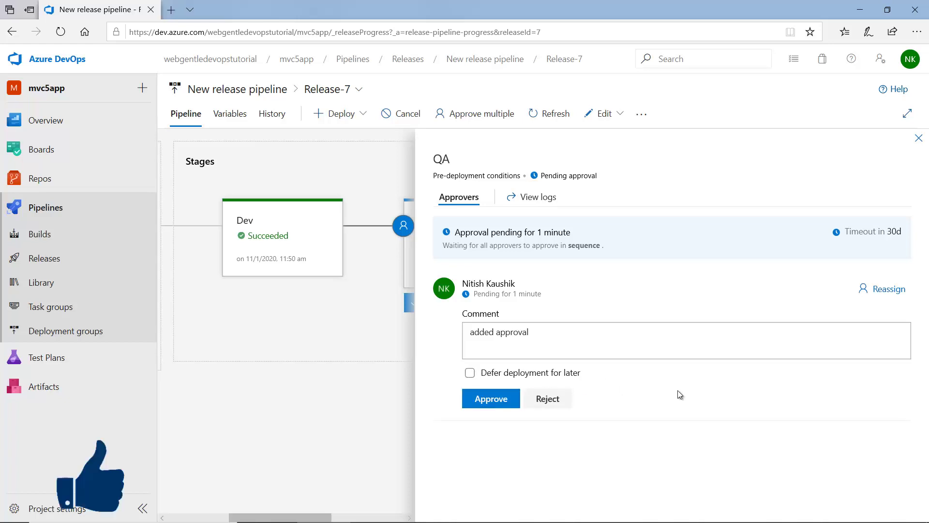
left_click(483, 400)
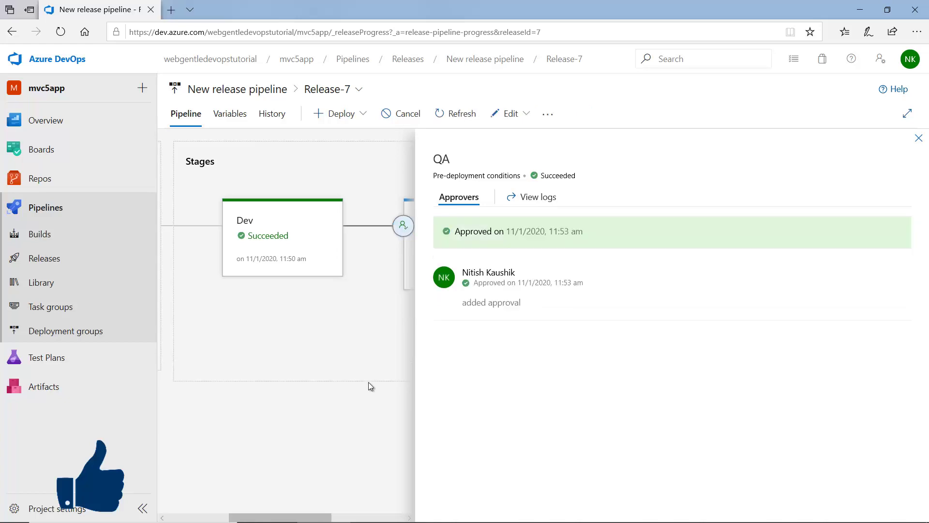
left_click(918, 139)
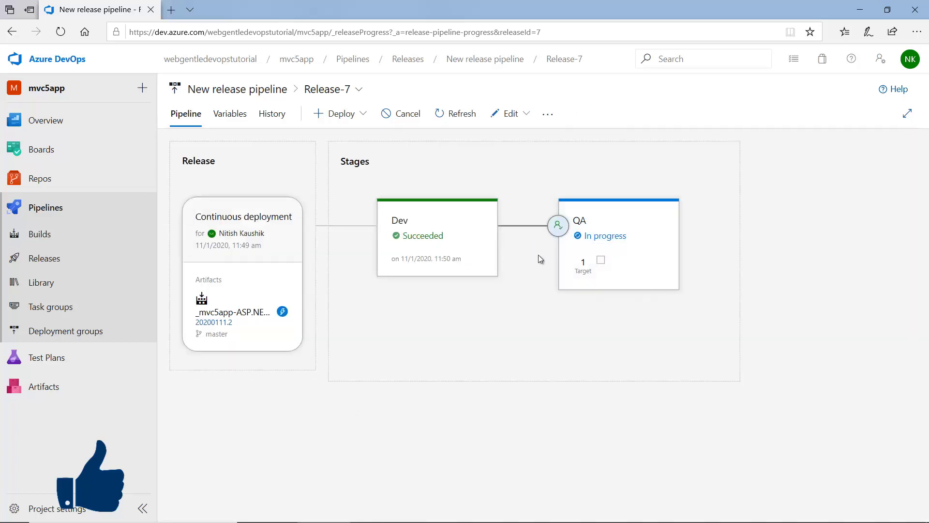
- Follow the QA deployment's progress, reload the QA site at localhost:82 on the remote server, and return to the release overview
mouse_move(587, 240)
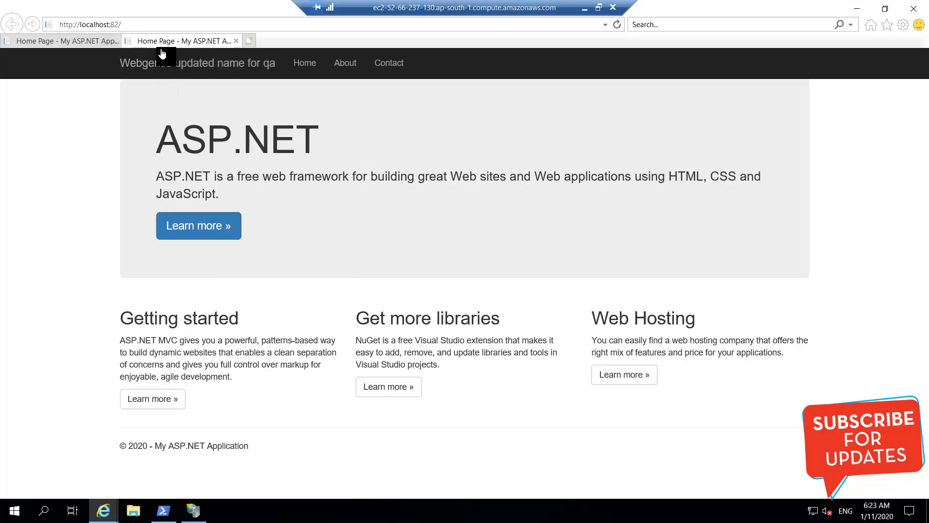
left_click(617, 24)
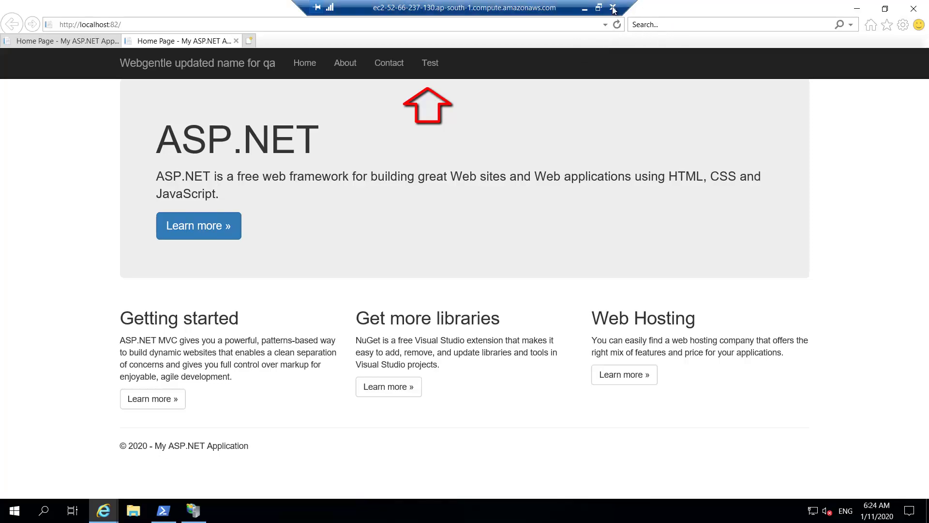
left_click(584, 7)
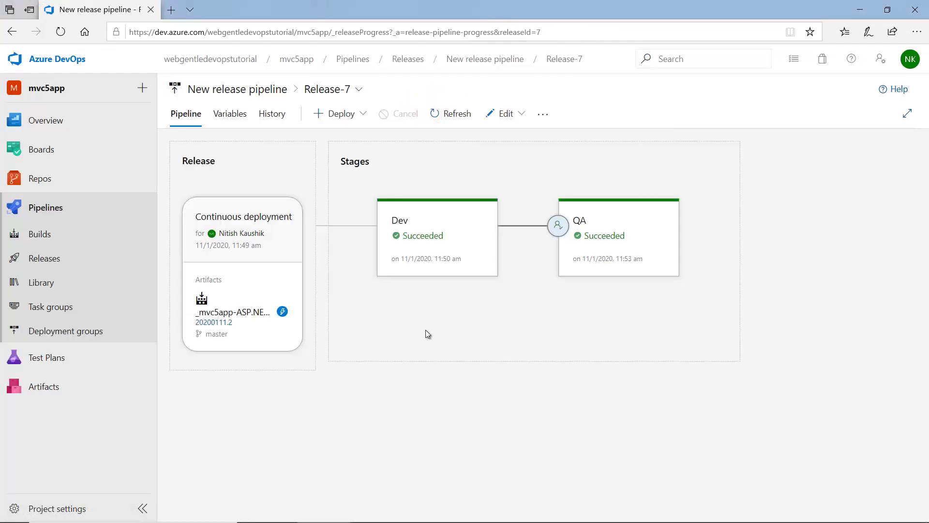